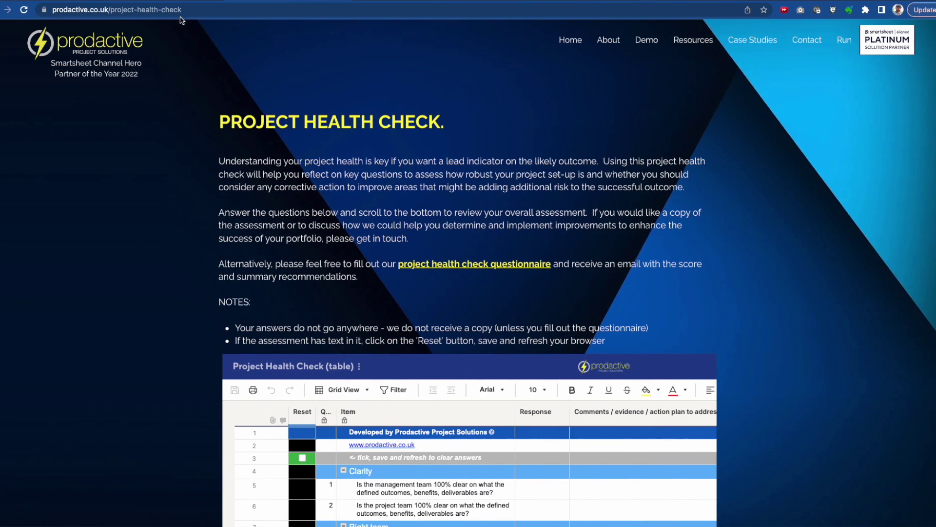
Scroll the Prodactive page down to the embedded Project Health Check grid and select question 1's response
mouse_move(693, 45)
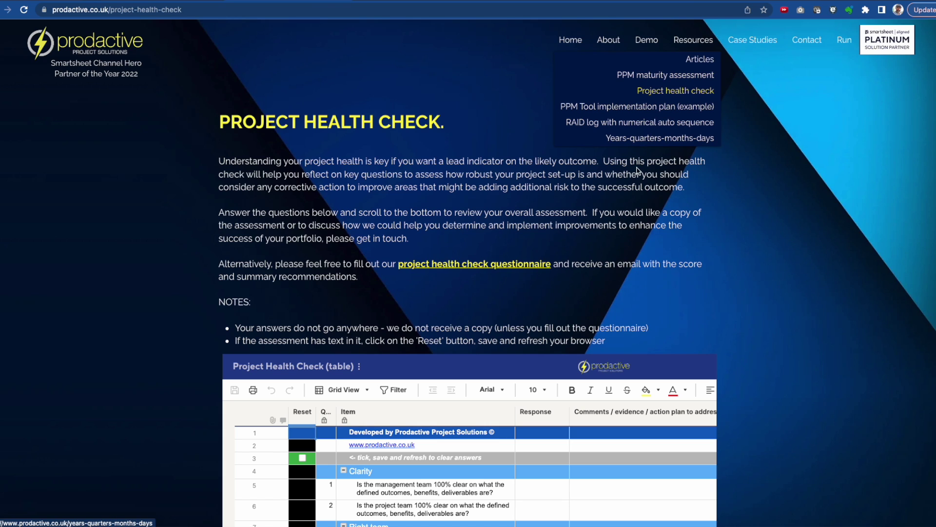
scroll(564, 331, down, 4)
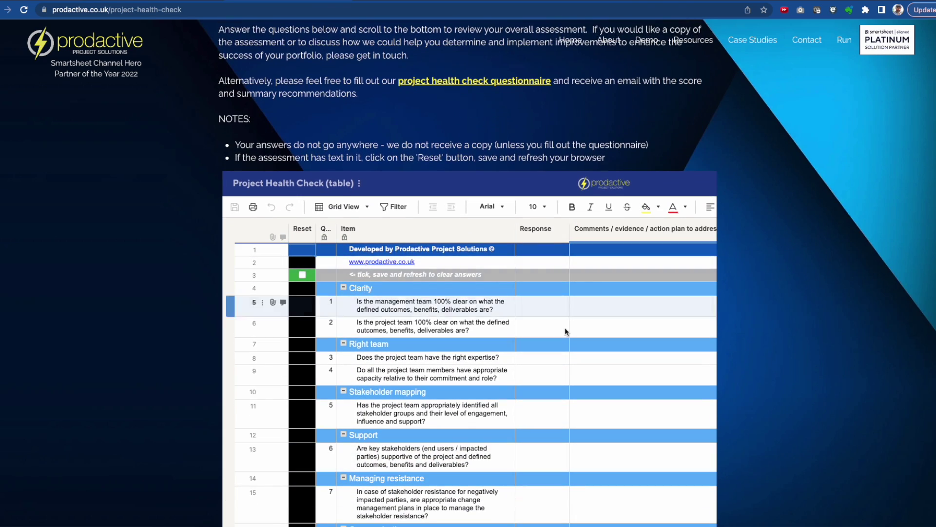
scroll(561, 332, down, 3)
scroll(560, 332, up, 3)
scroll(738, 349, down, 2)
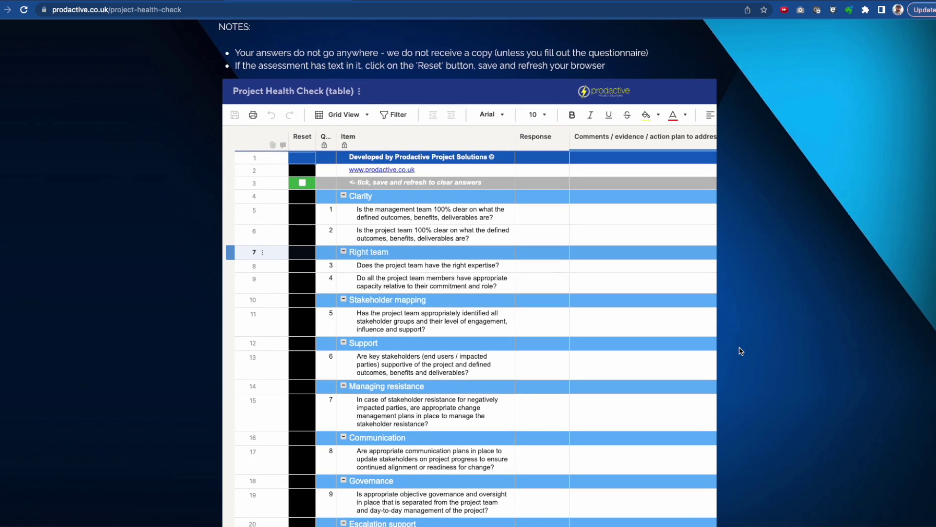
scroll(740, 350, down, 1)
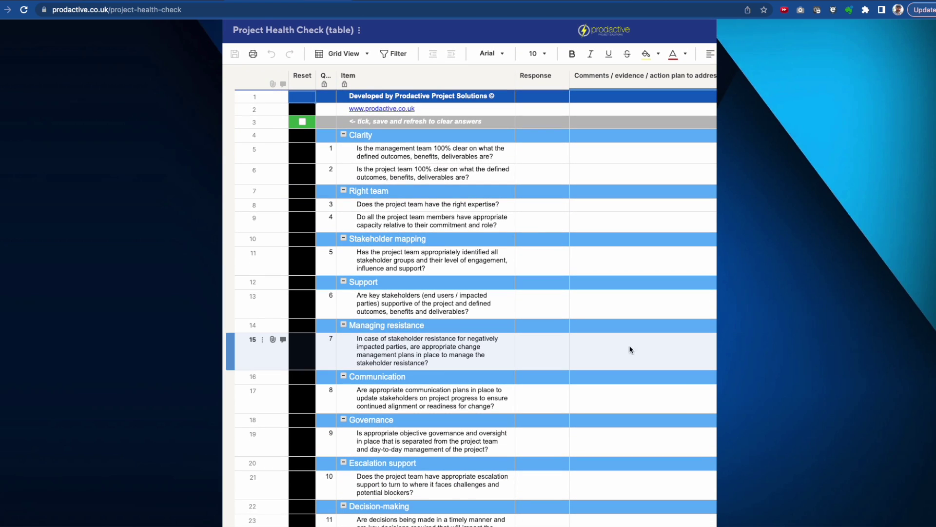
click(545, 159)
Answer question 1 Not really, question 4 Pretty much and question 6 Totally
click(563, 151)
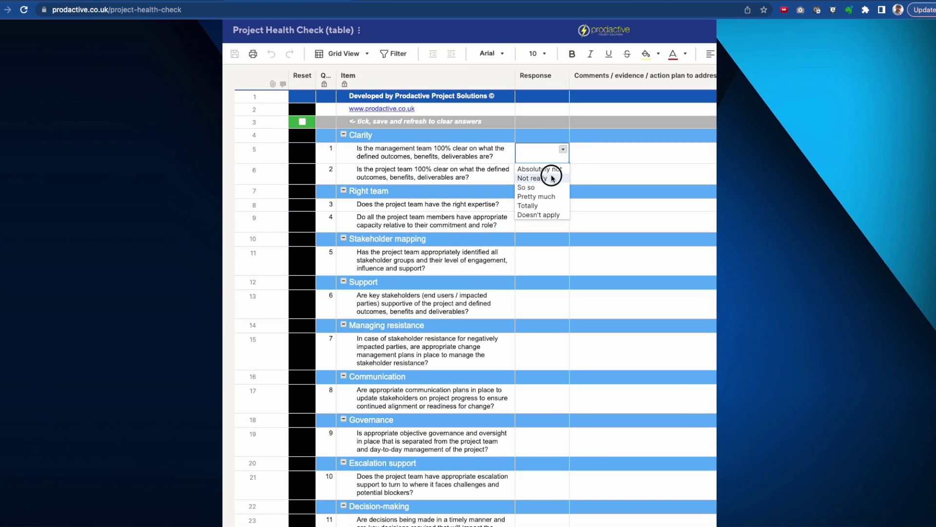
click(551, 177)
click(544, 224)
click(563, 218)
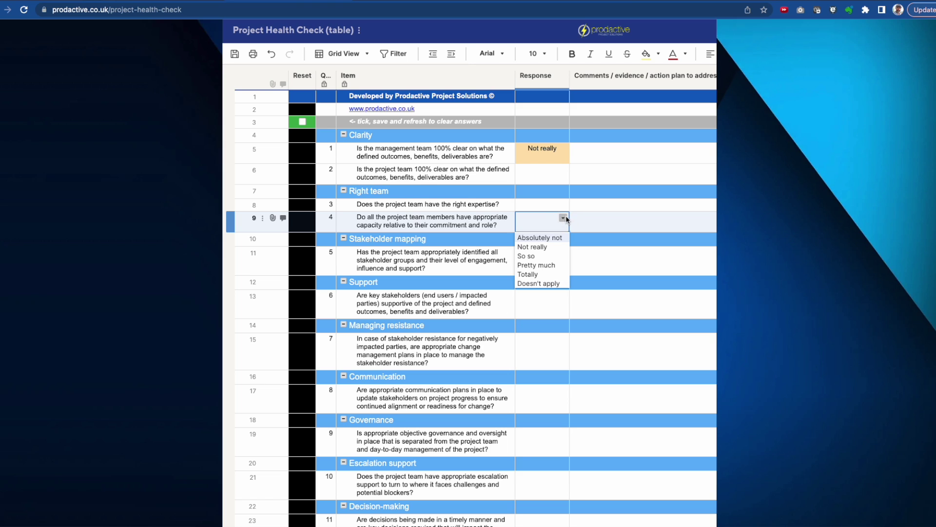
click(551, 269)
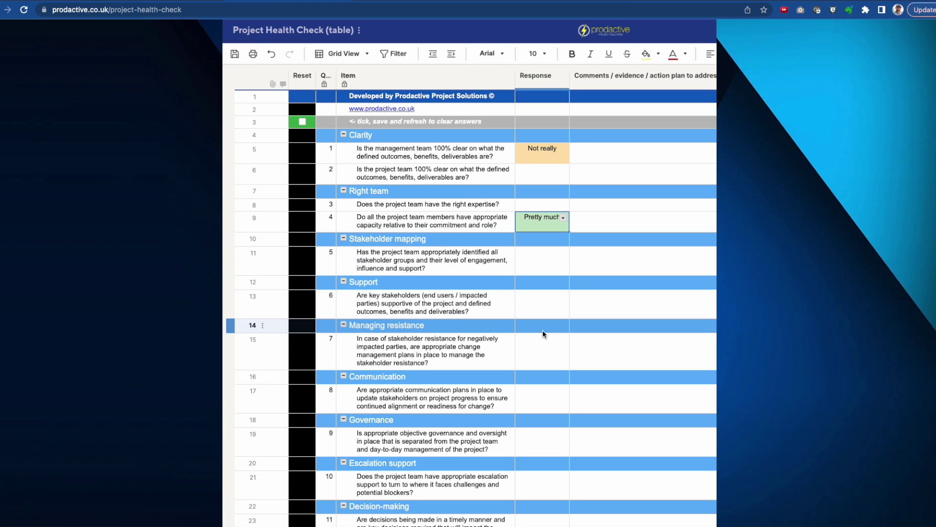
click(566, 299)
click(564, 296)
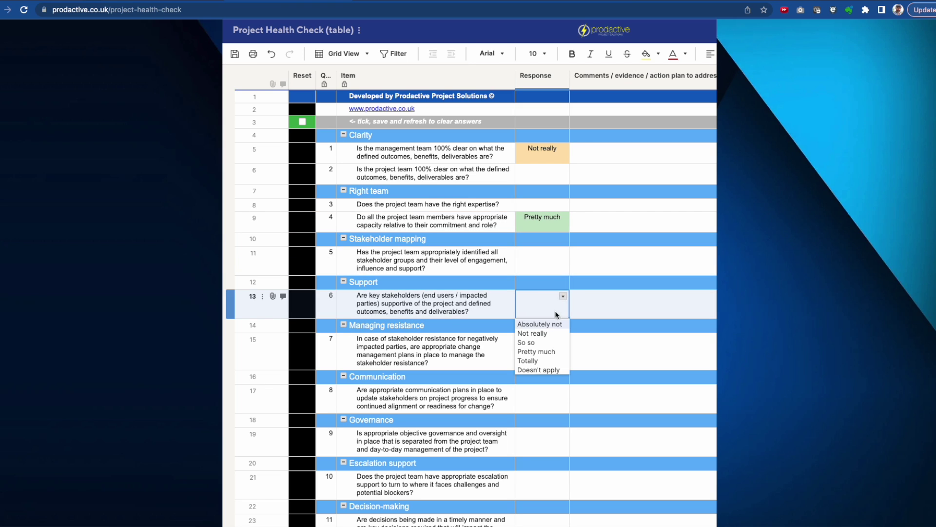
click(537, 356)
Scroll through the Summary to review the 11/15 (73%) score
scroll(533, 405, down, 3)
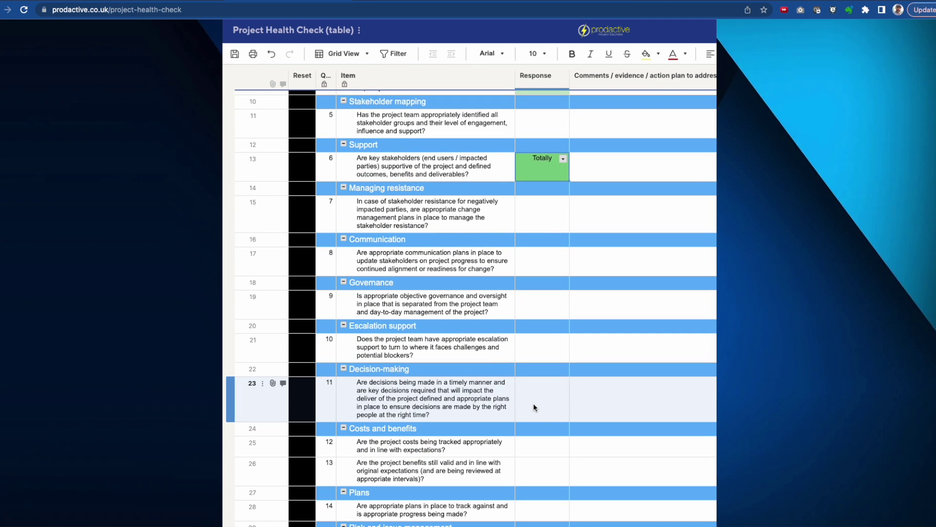
scroll(835, 411, down, 10)
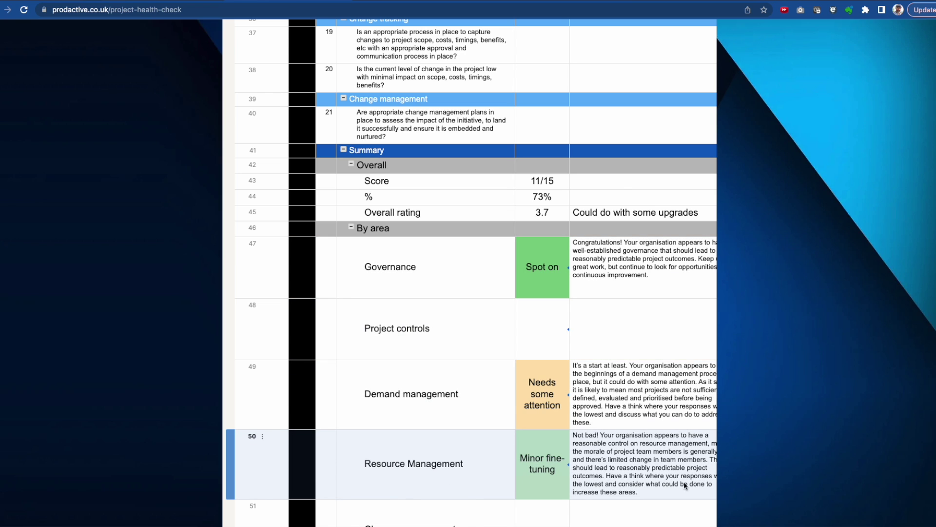
scroll(836, 428, down, 6)
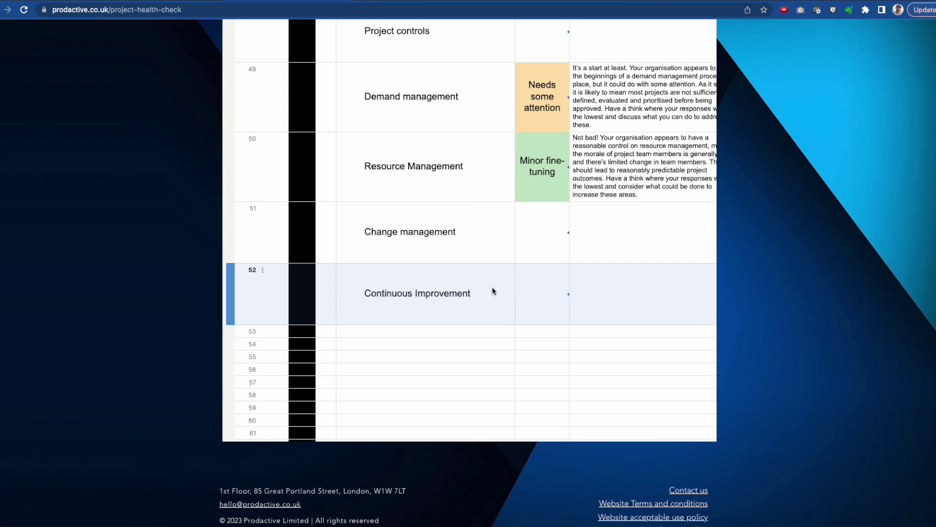
scroll(572, 294, up, 3)
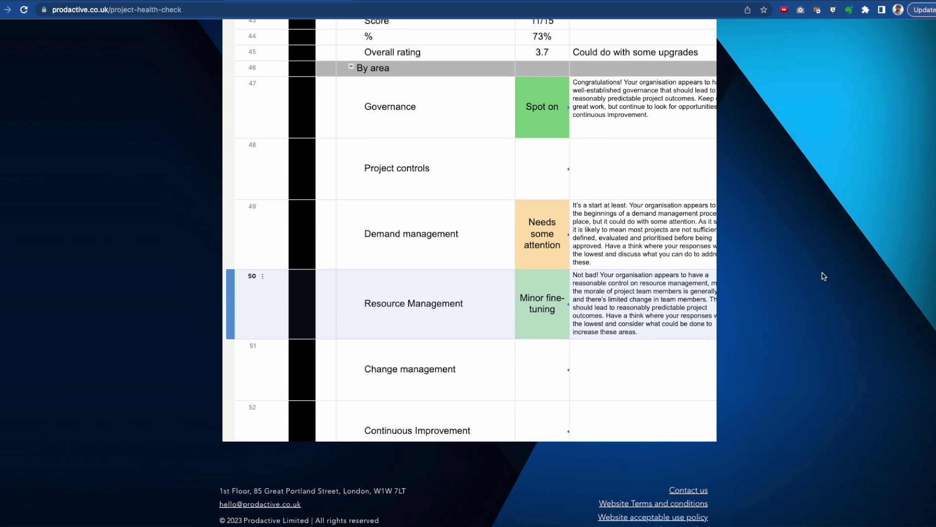
scroll(742, 397, up, 15)
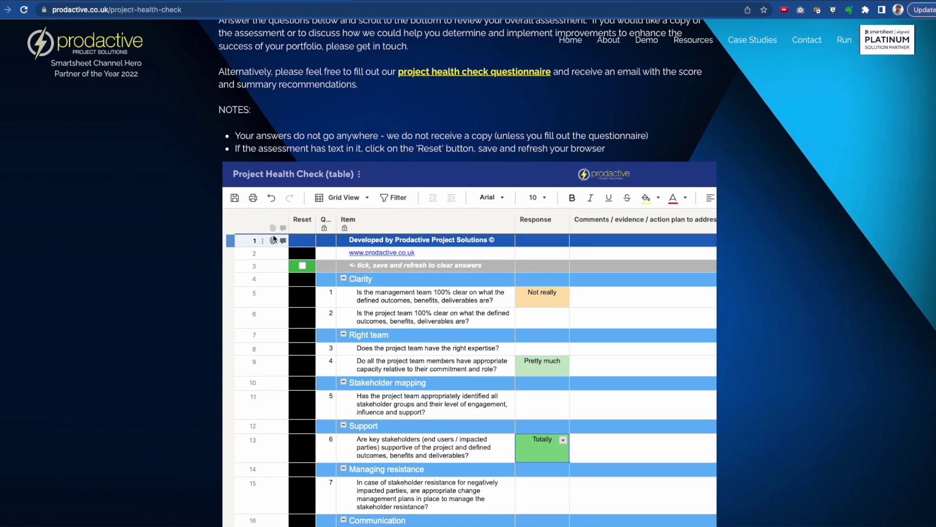
Tick the Reset checkbox in row 3, save the sheet, and reload the page
click(360, 174)
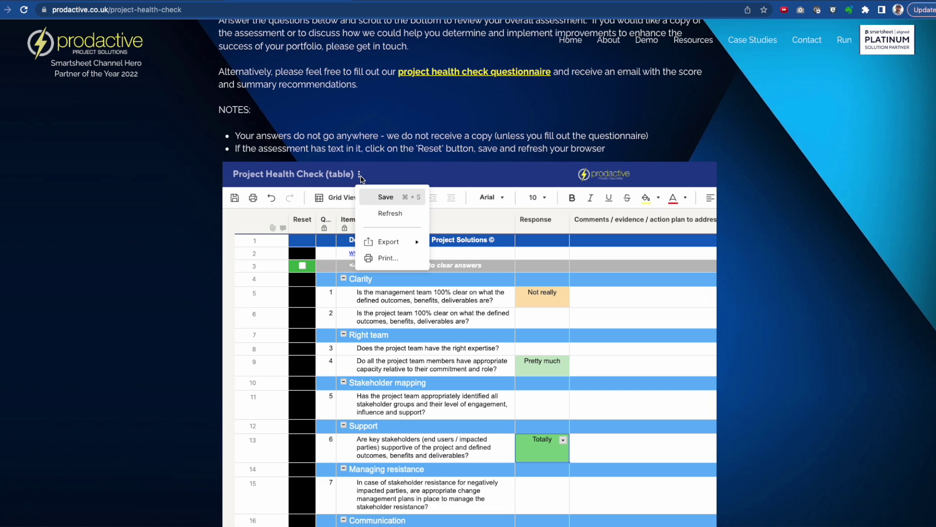
mouse_move(385, 237)
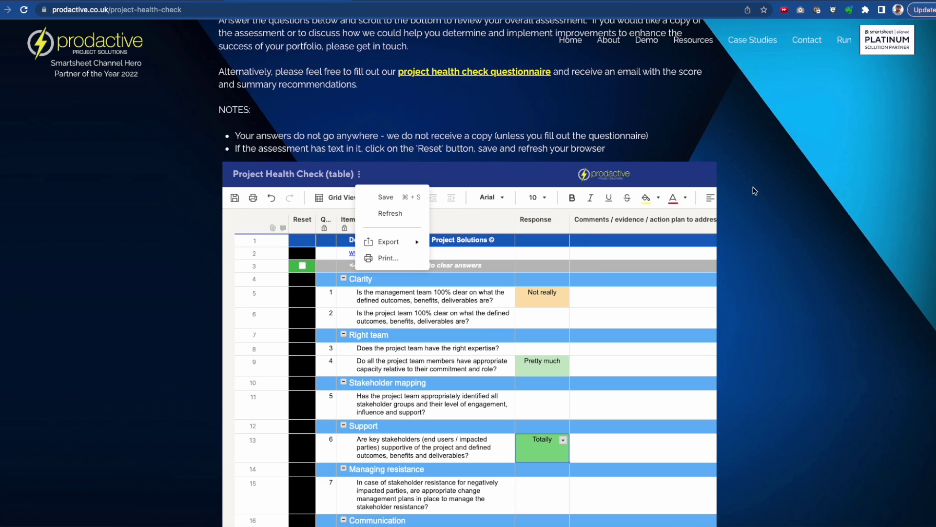
click(302, 266)
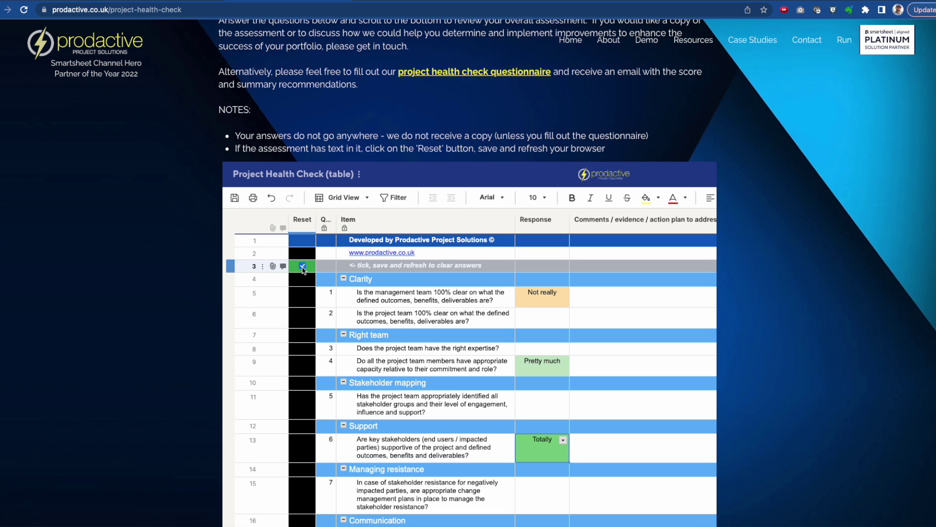
click(234, 198)
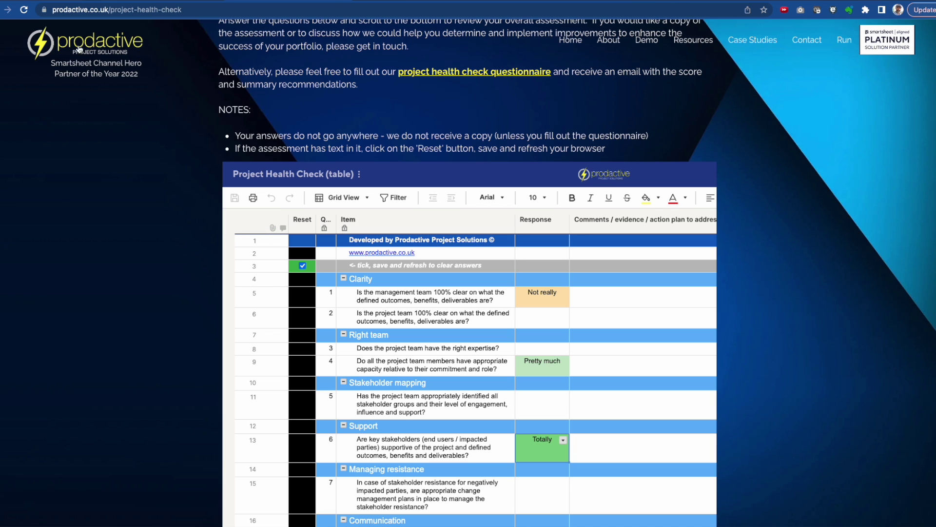
click(24, 10)
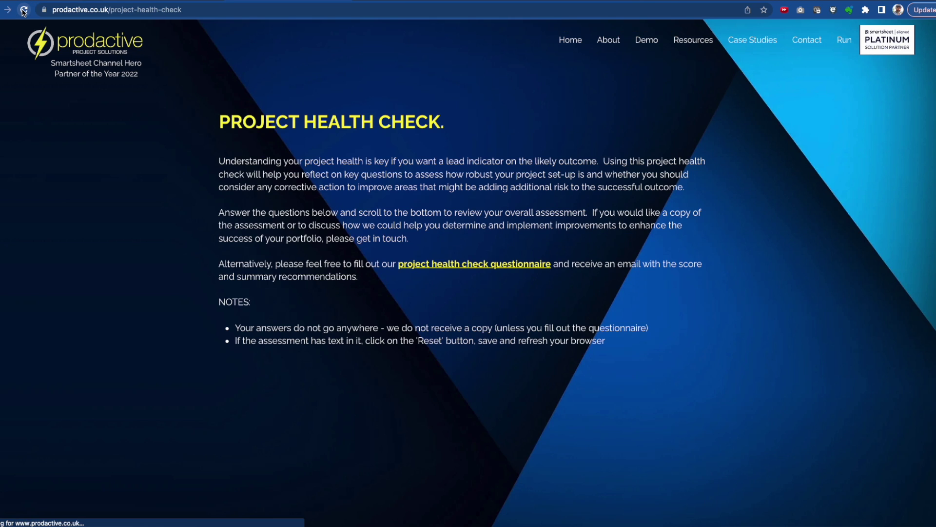
Scroll the dashboard to view average ratings per area and project scores from 90% to 37%
scroll(781, 373, down, 2)
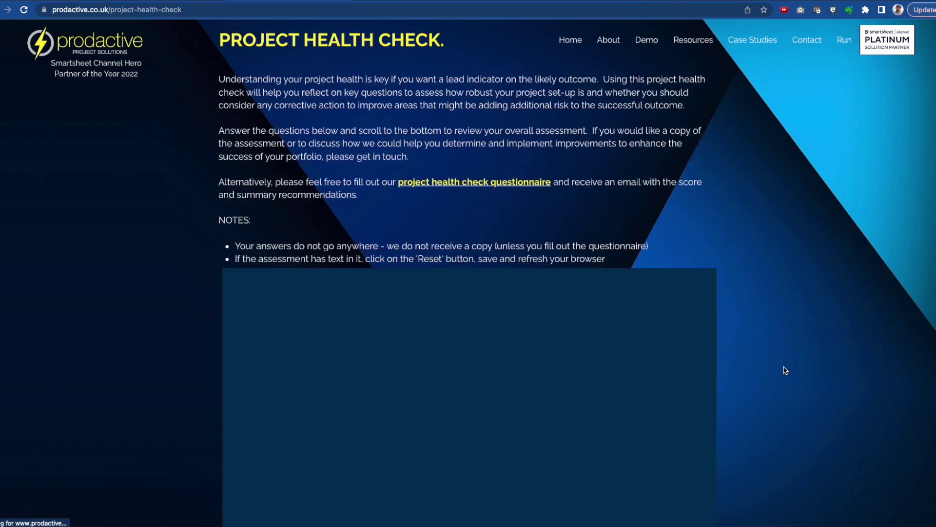
scroll(785, 369, down, 3)
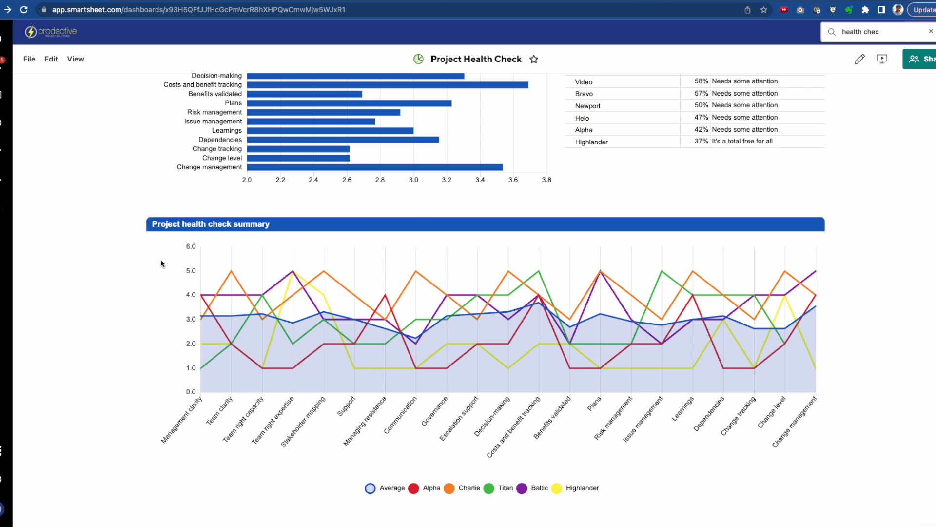
scroll(161, 261, up, 4)
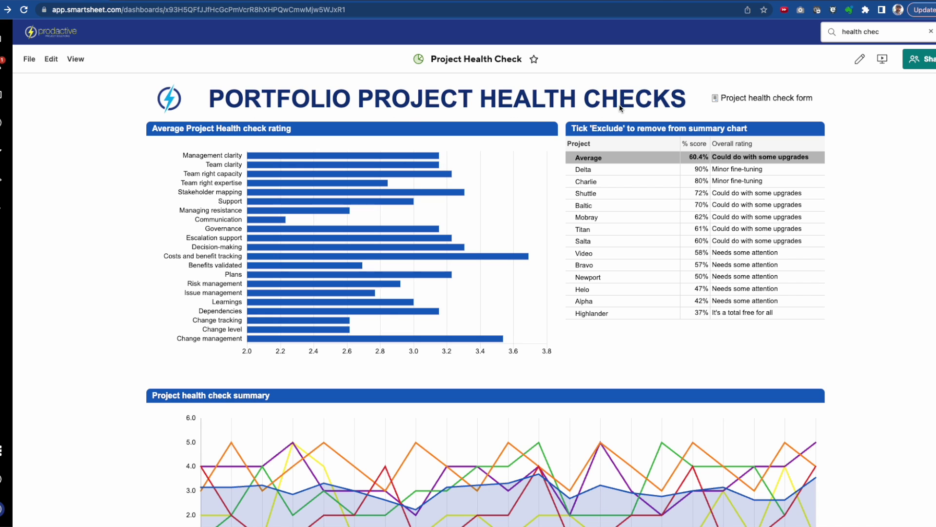
mouse_move(263, 156)
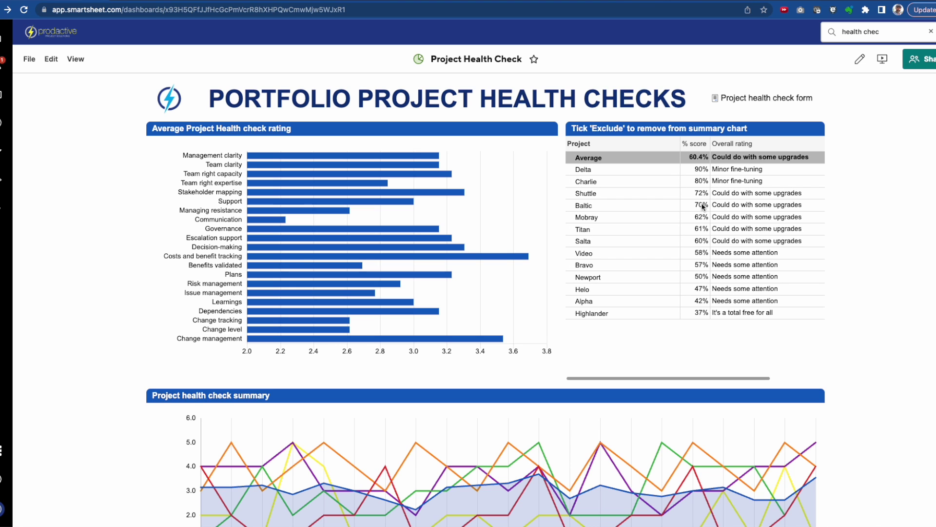
scroll(718, 277, down, 5)
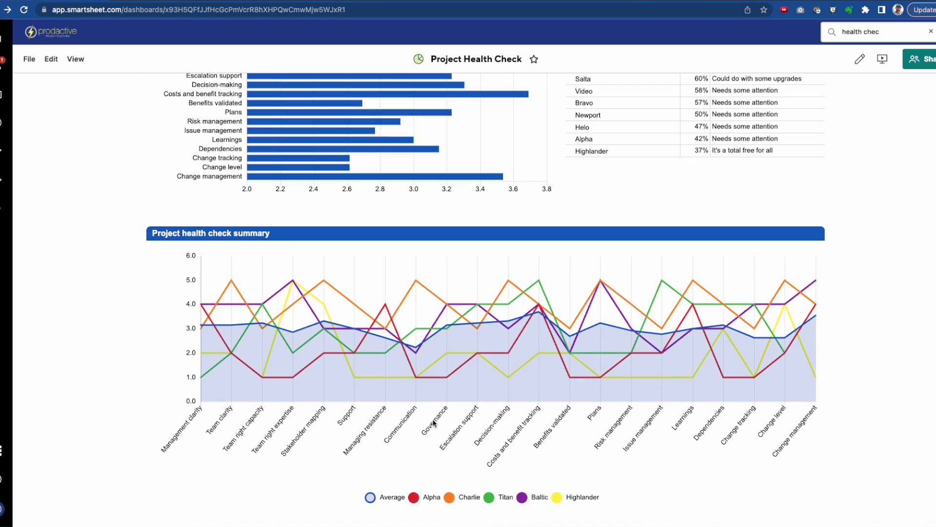
scroll(435, 413, down, 1)
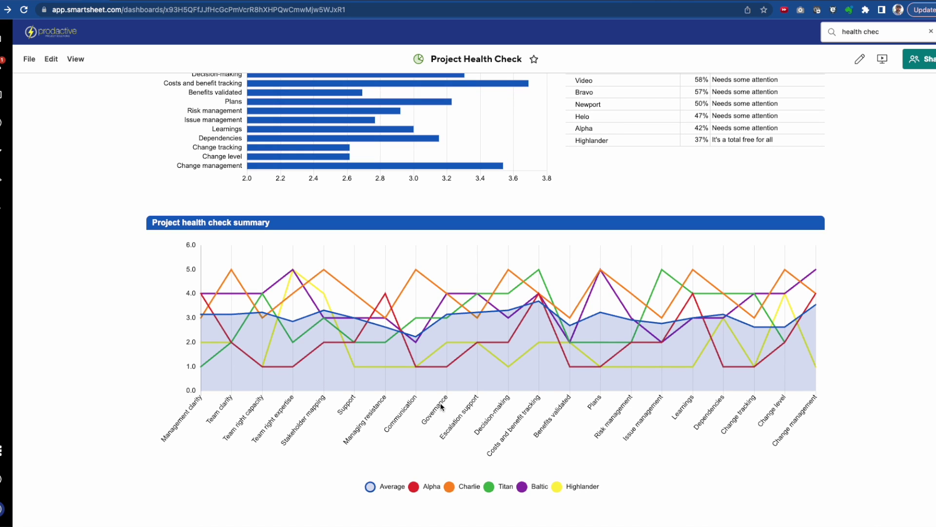
scroll(449, 402, up, 5)
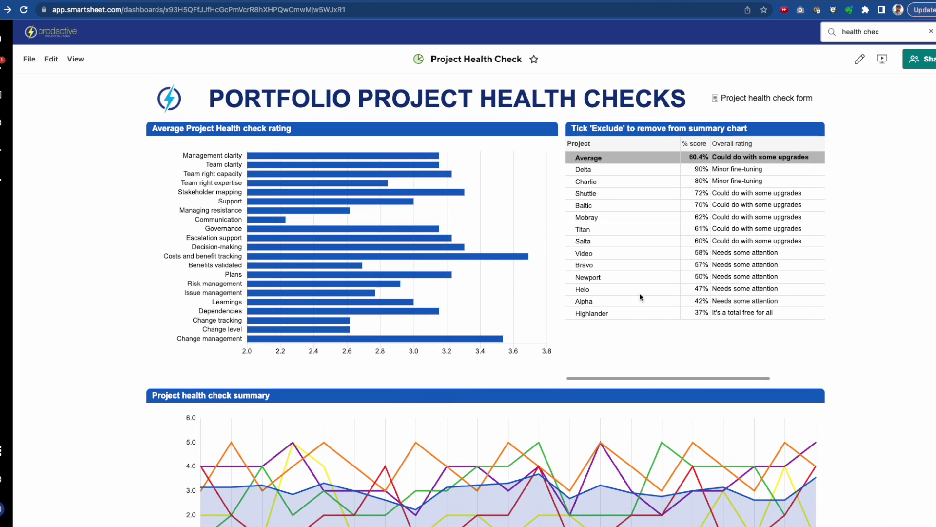
click(751, 98)
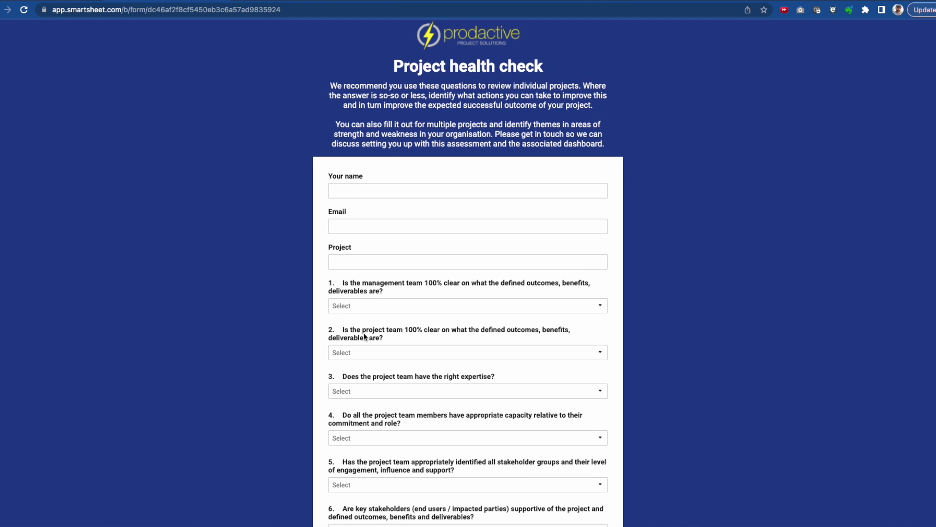
On the questionnaire form, answer Q1 Absolutely not and Q2 So so, then open the questionnaire sheet
scroll(364, 332, down, 3)
click(409, 178)
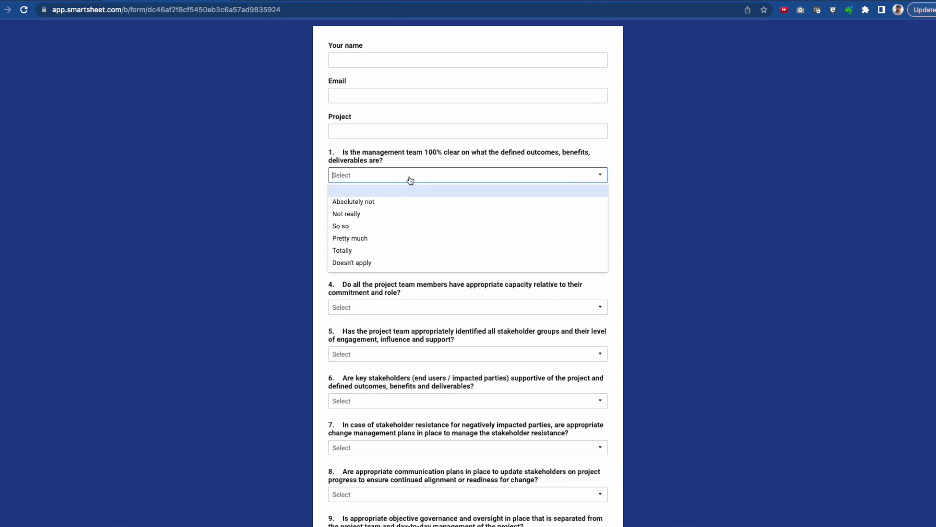
click(390, 205)
click(396, 224)
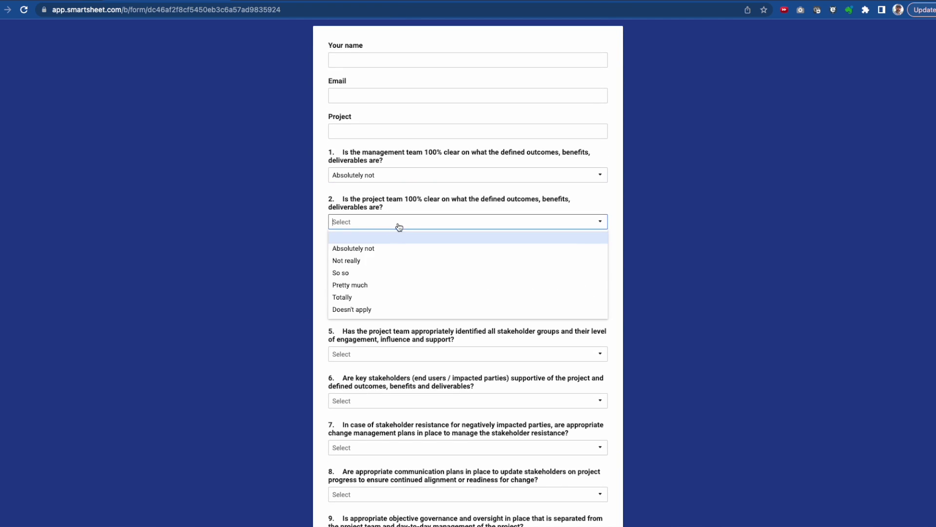
click(392, 275)
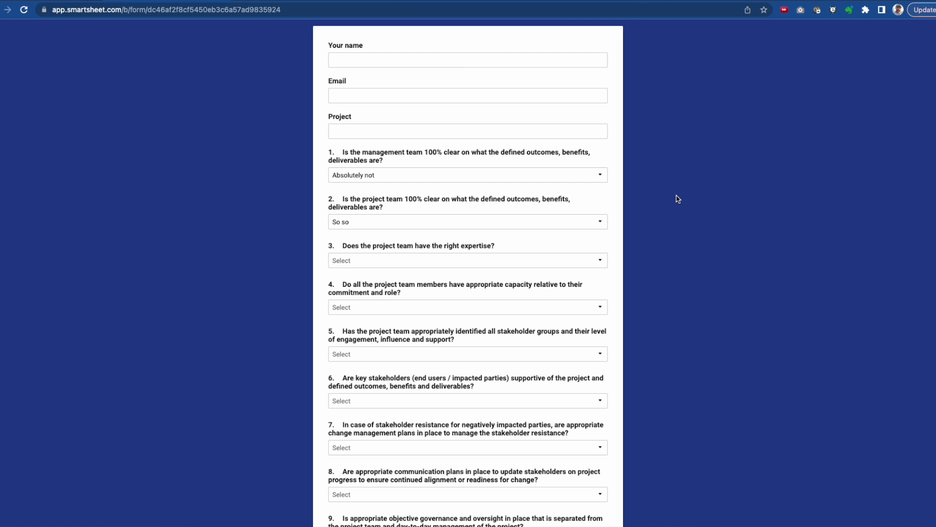
scroll(678, 199, down, 15)
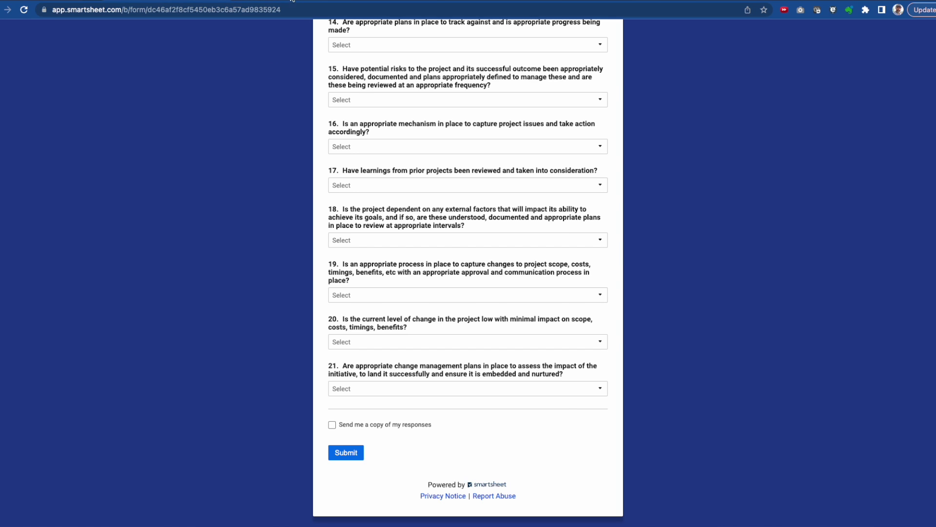
click(292, 1)
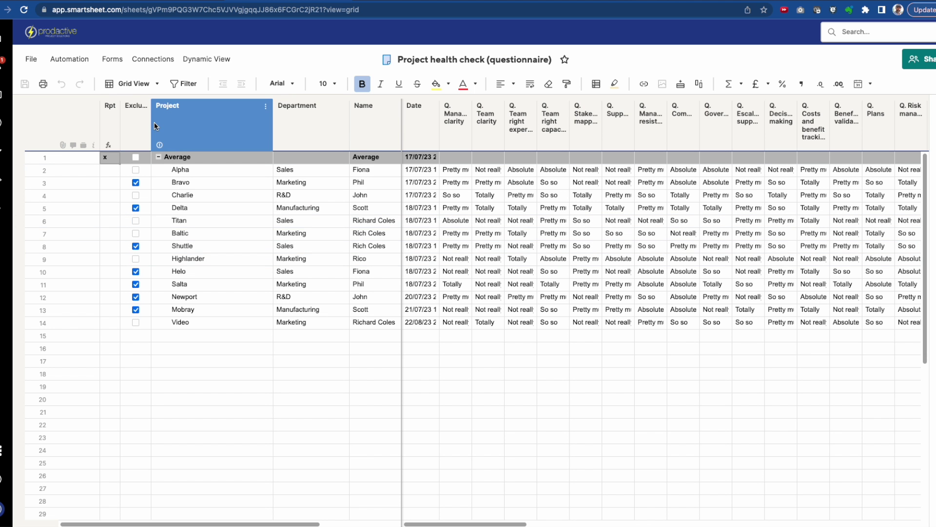
Show the sheet's forms in the Manage Forms list, then close it
click(112, 59)
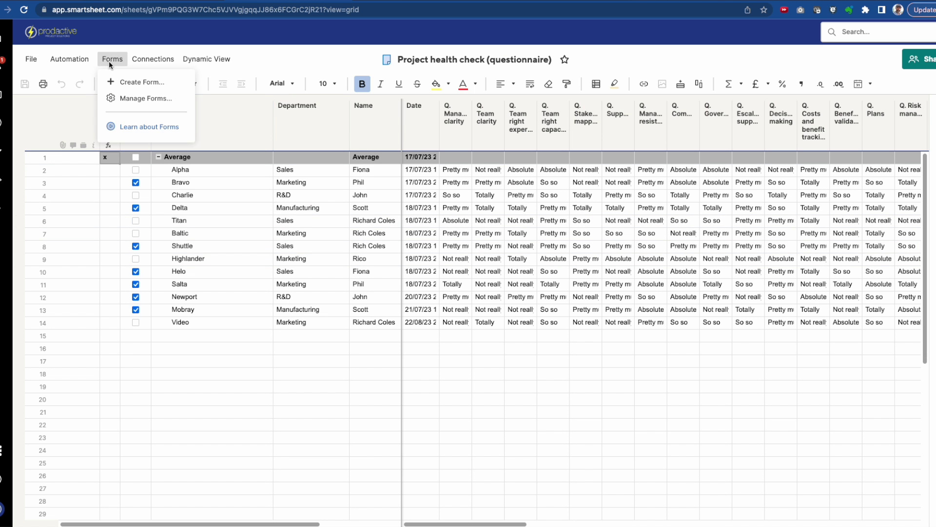
click(128, 99)
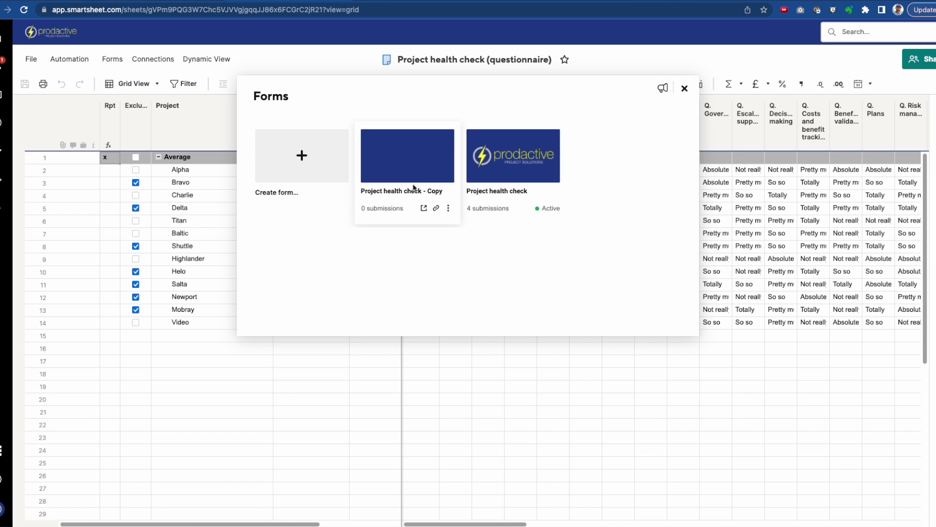
mouse_move(518, 203)
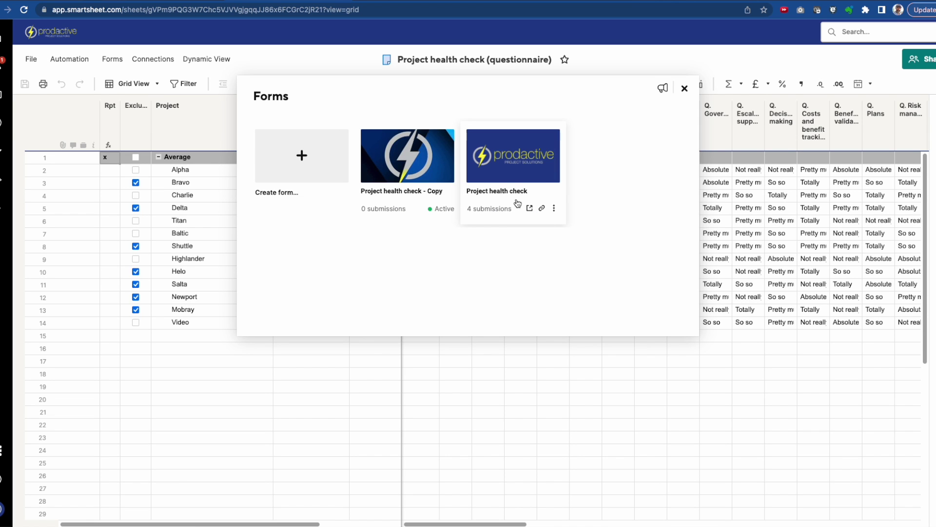
click(539, 210)
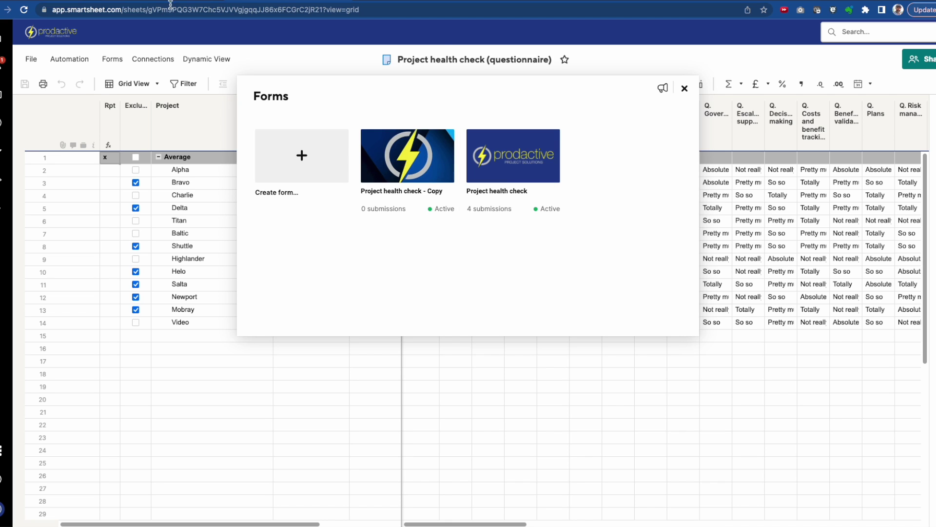
click(684, 89)
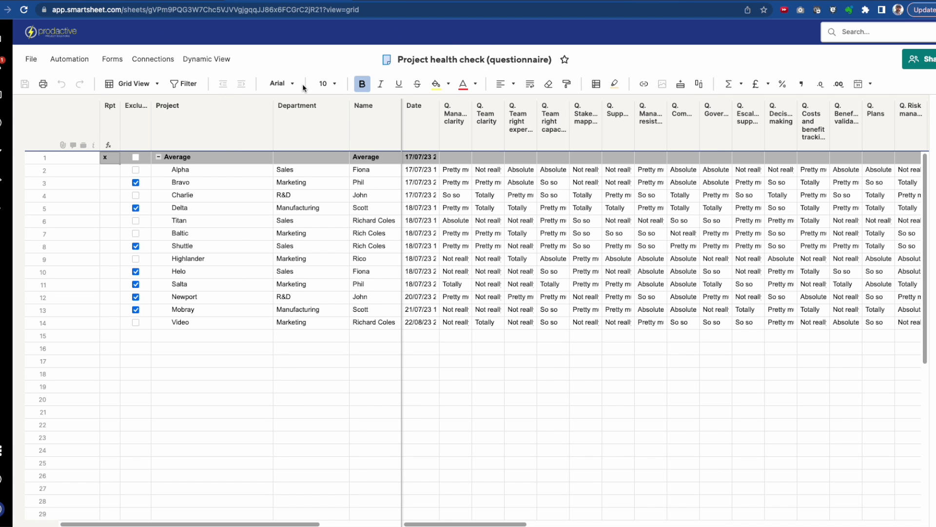
Show the saved Results workflow under Automation, then switch to the results email
click(69, 59)
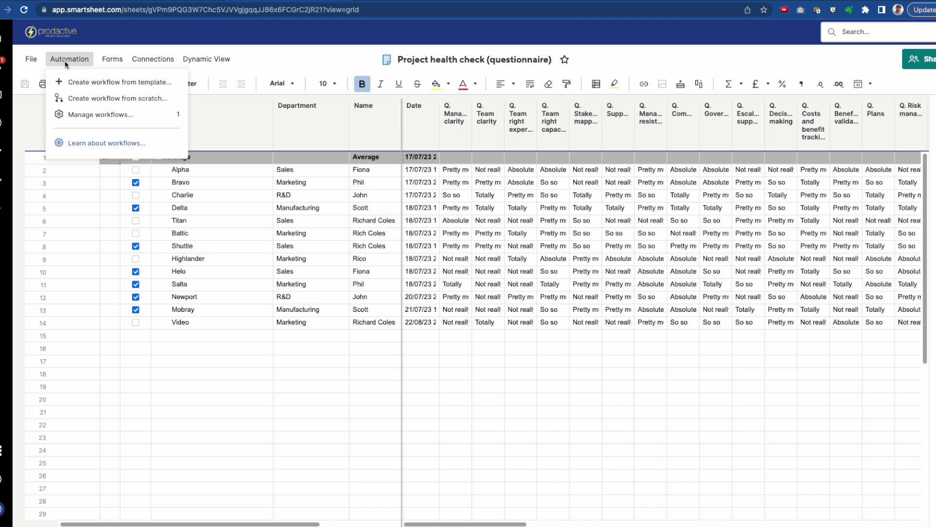
click(98, 118)
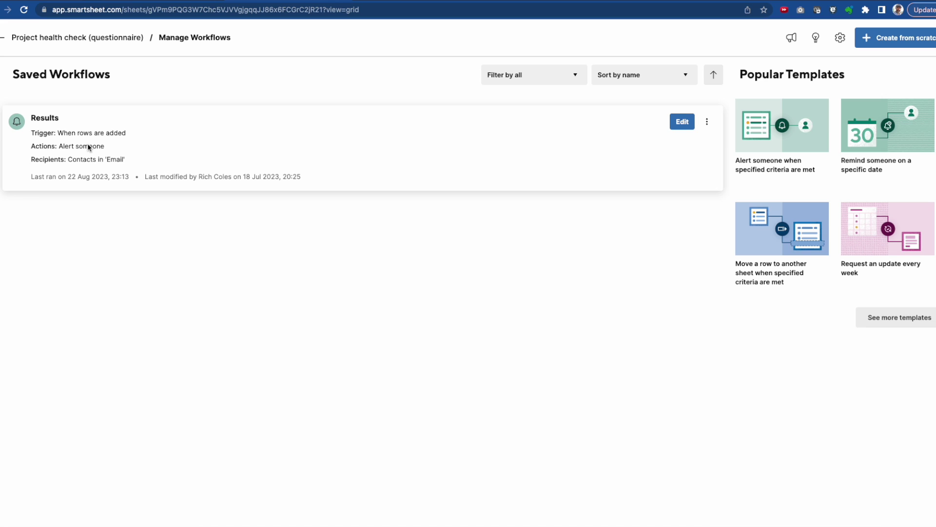
key(ctrl+Left)
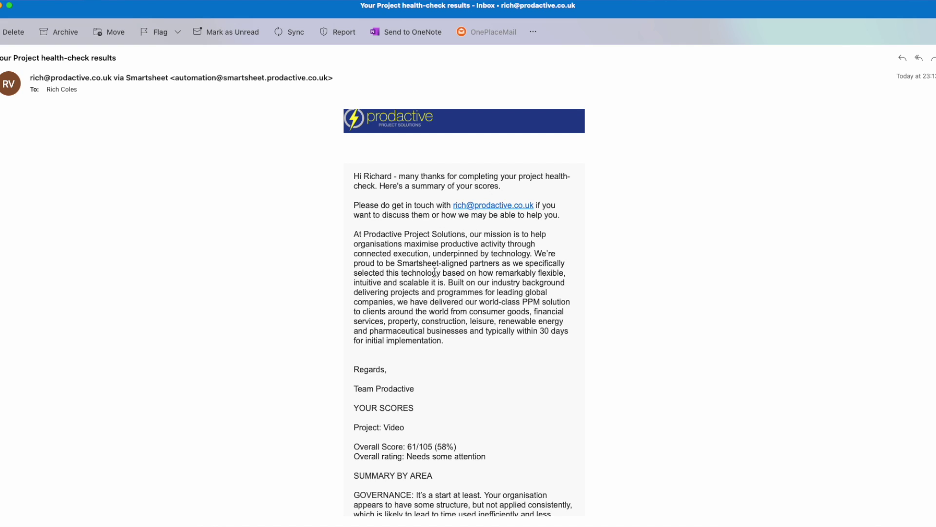
Scroll through the email's 61/105 (58%) overall score and area summaries, then return to Smartsheet
scroll(434, 272, down, 2)
scroll(459, 190, down, 8)
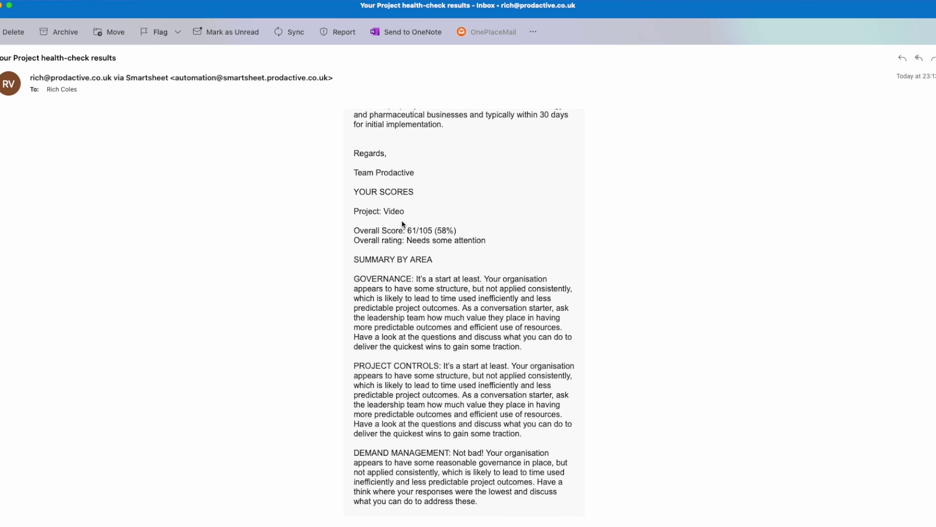
drag(425, 240, 441, 240)
scroll(418, 298, down, 3)
scroll(458, 270, down, 10)
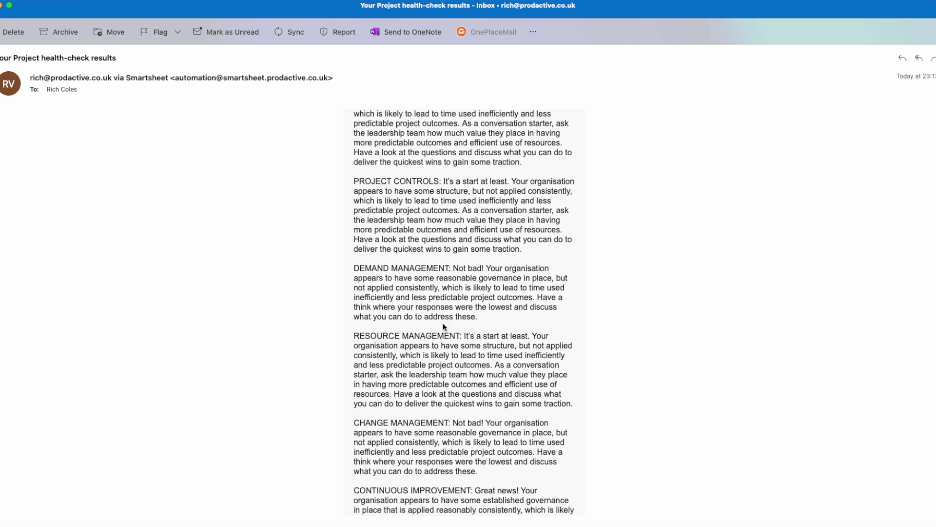
scroll(443, 335, up, 10)
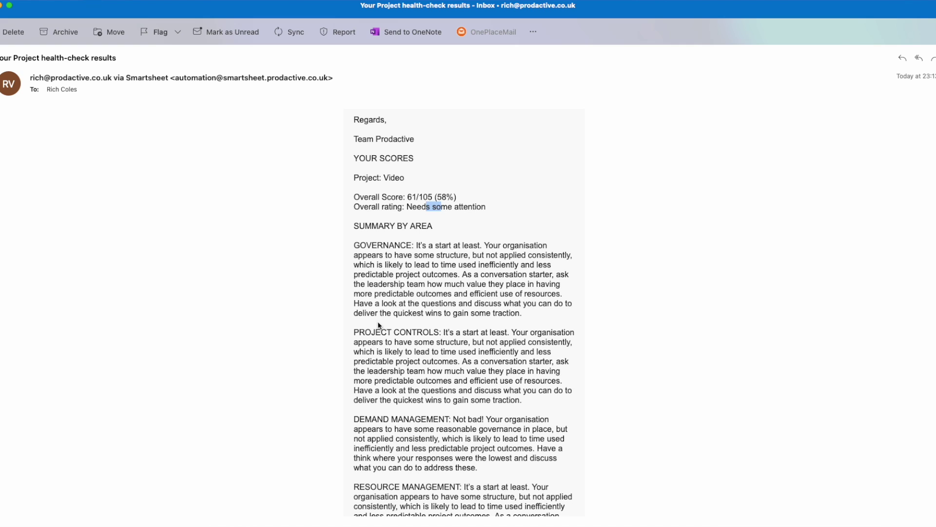
scroll(293, 306, up, 10)
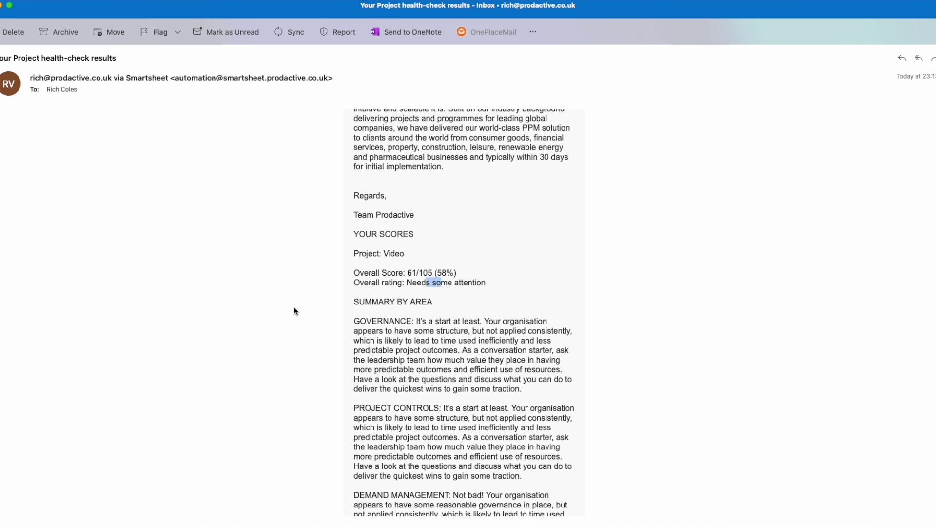
key(ctrl+Right)
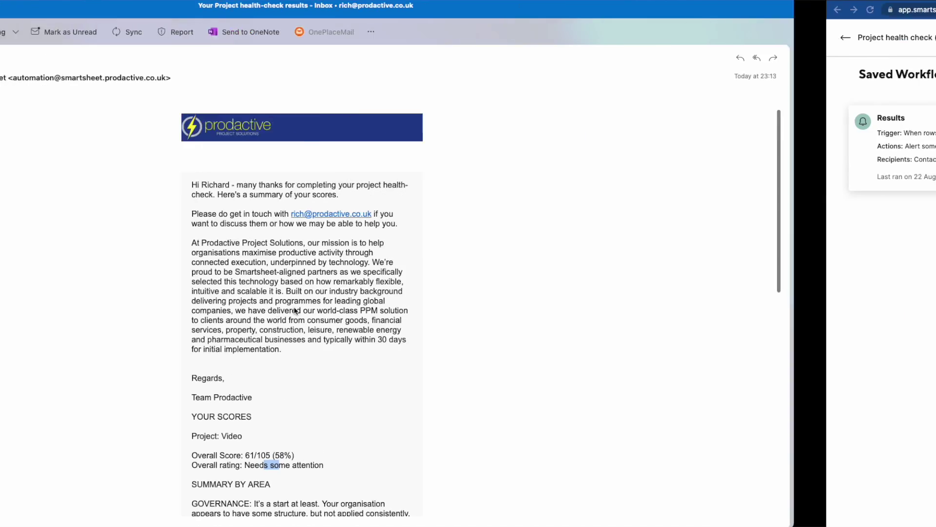
On the dashboard, hide the Highlander, Baltic, Titan, Charlie and Alpha lines in the summary chart
click(38, 2)
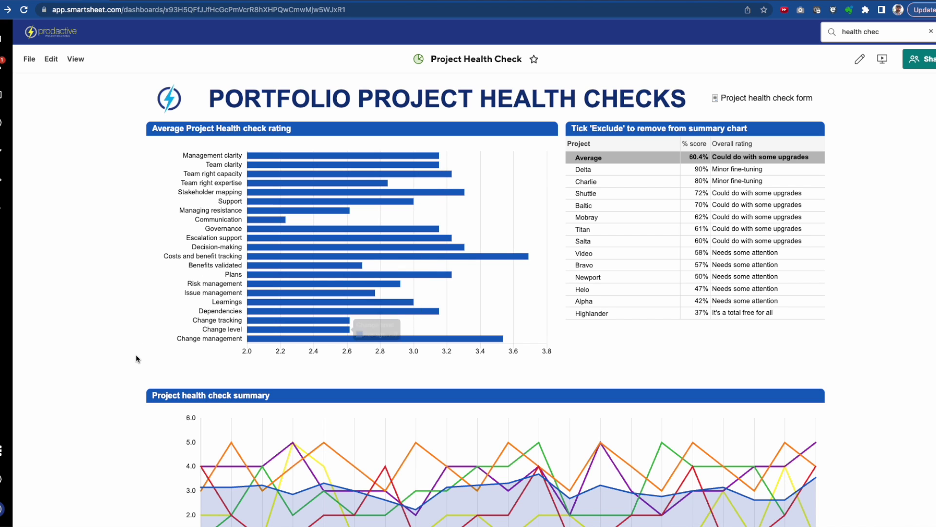
scroll(136, 357, down, 4)
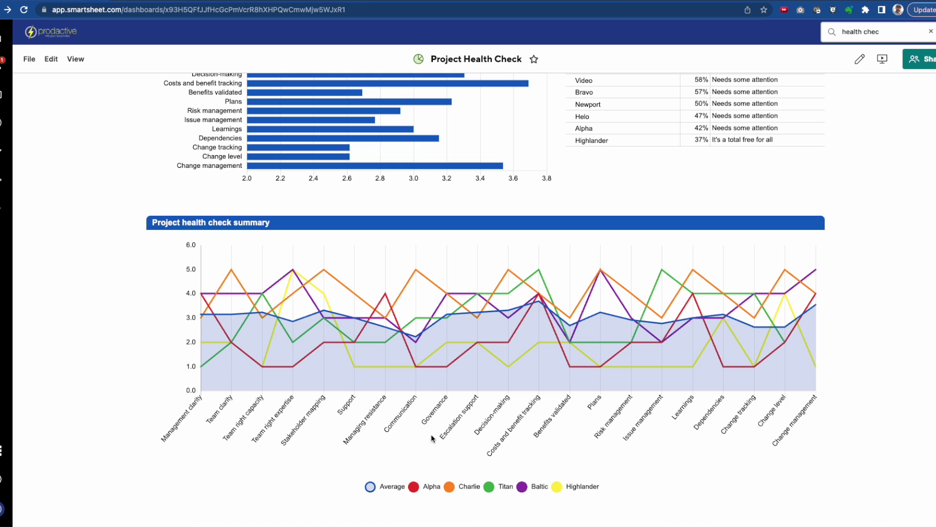
click(559, 488)
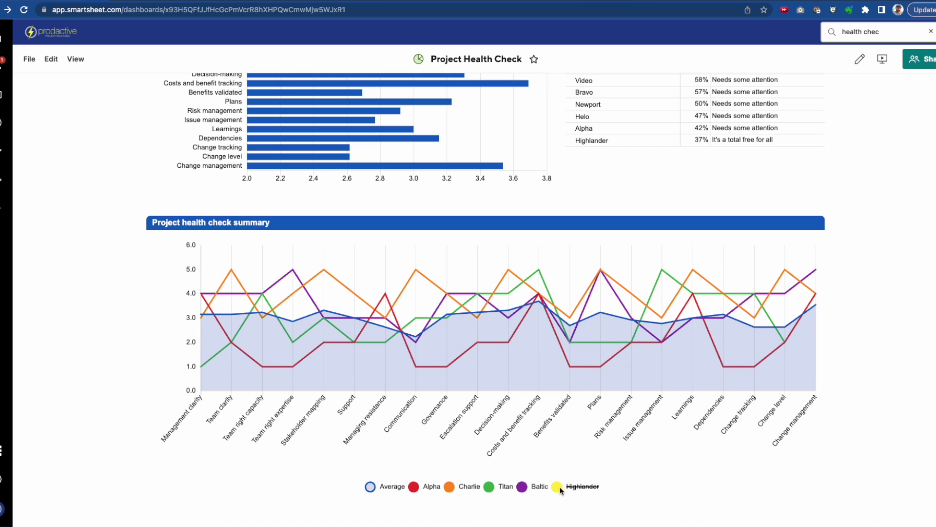
click(526, 489)
click(493, 488)
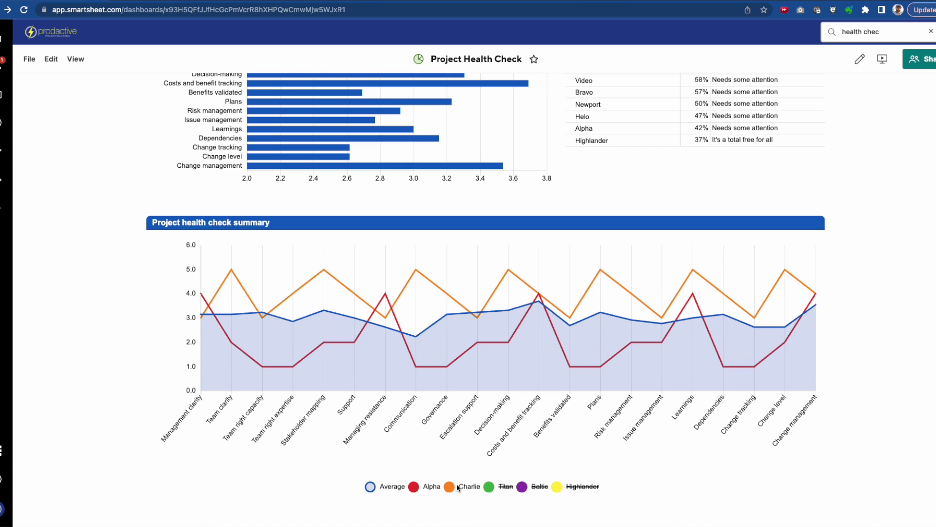
click(458, 486)
click(423, 486)
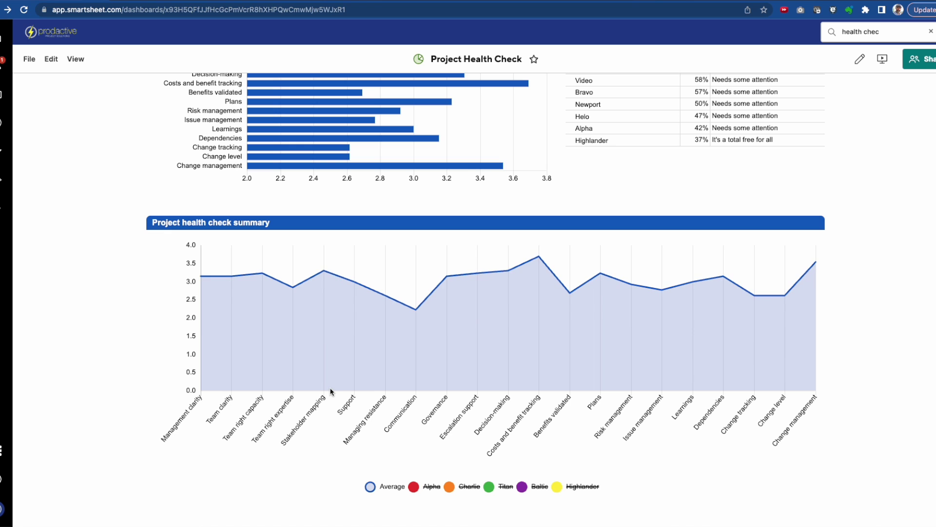
scroll(430, 349, up, 3)
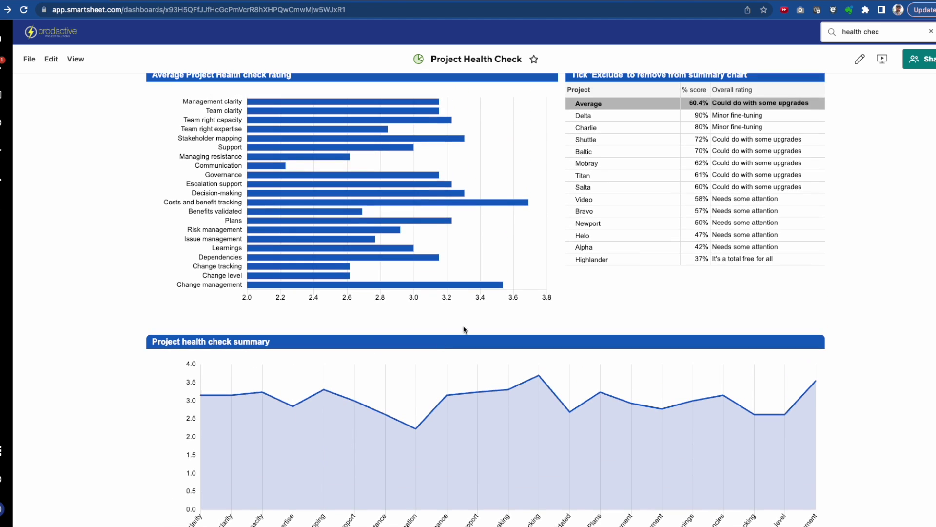
scroll(636, 250, up, 1)
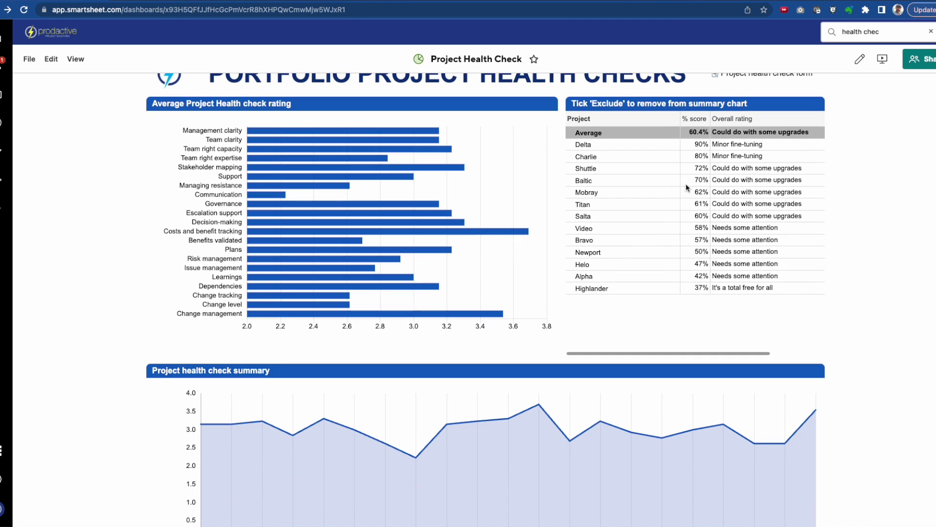
scroll(686, 185, down, 3)
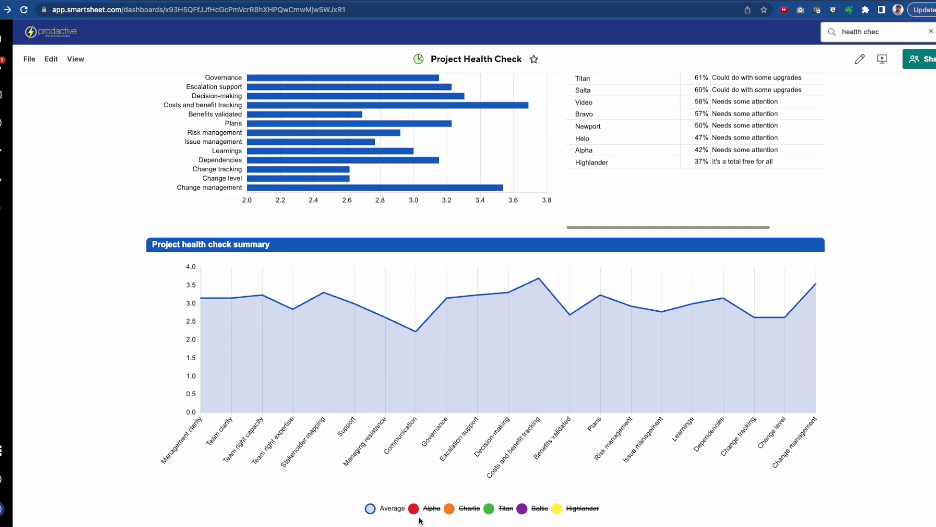
Re-enable the Alpha, Highlander, Baltic, Titan and Charlie legend entries, then scroll to the dashboard top
click(418, 509)
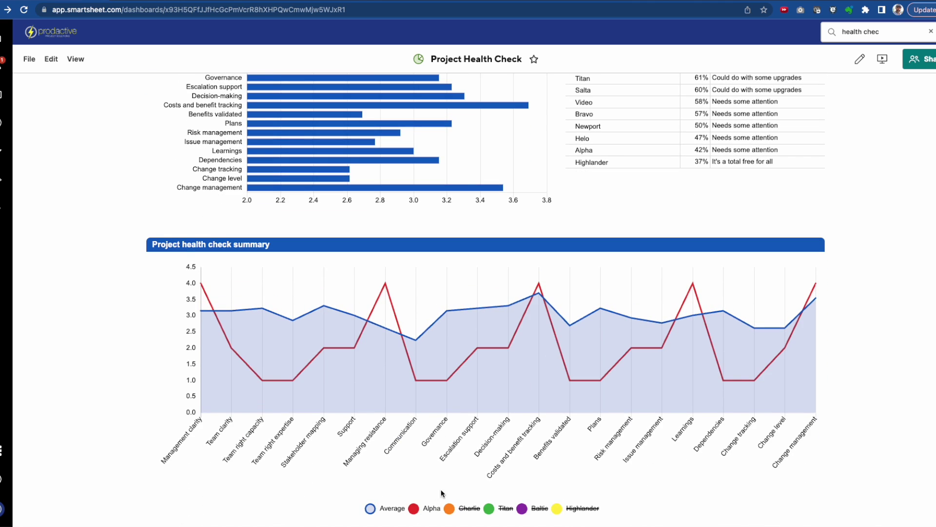
mouse_move(386, 286)
mouse_move(263, 385)
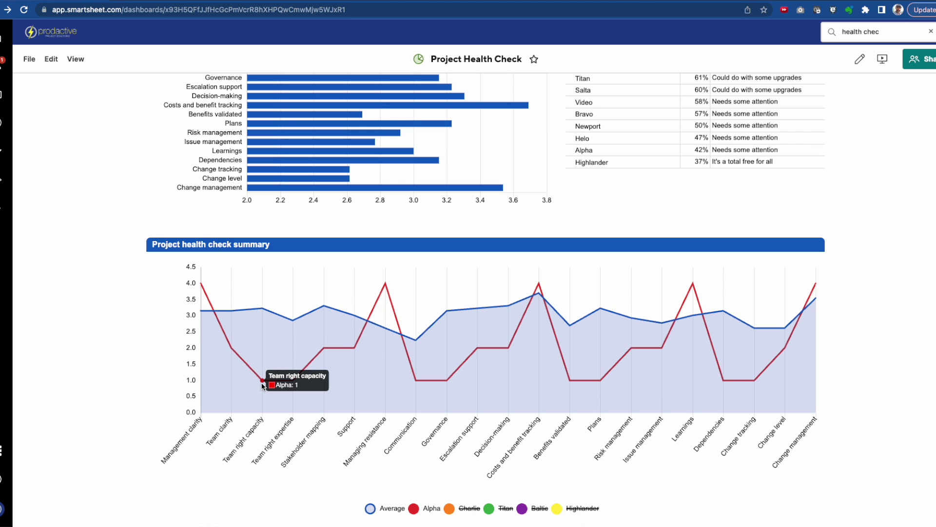
mouse_move(295, 386)
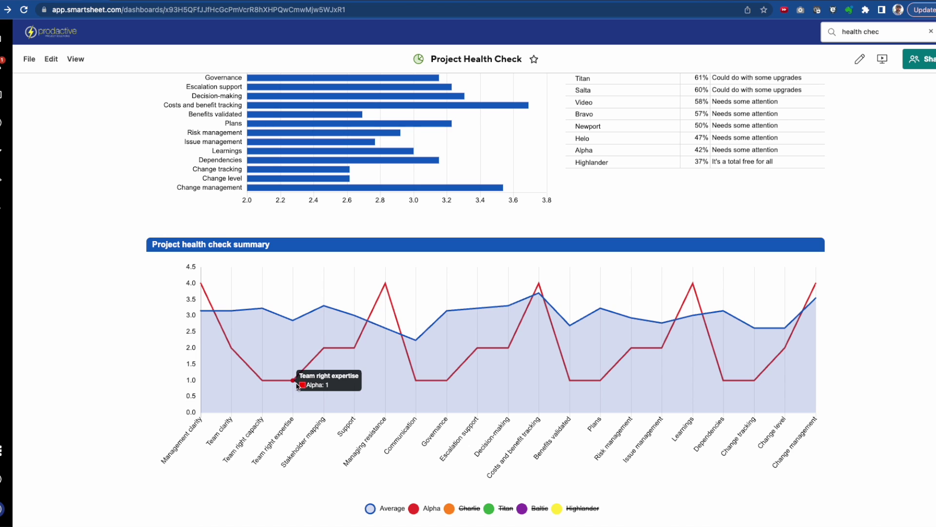
click(559, 509)
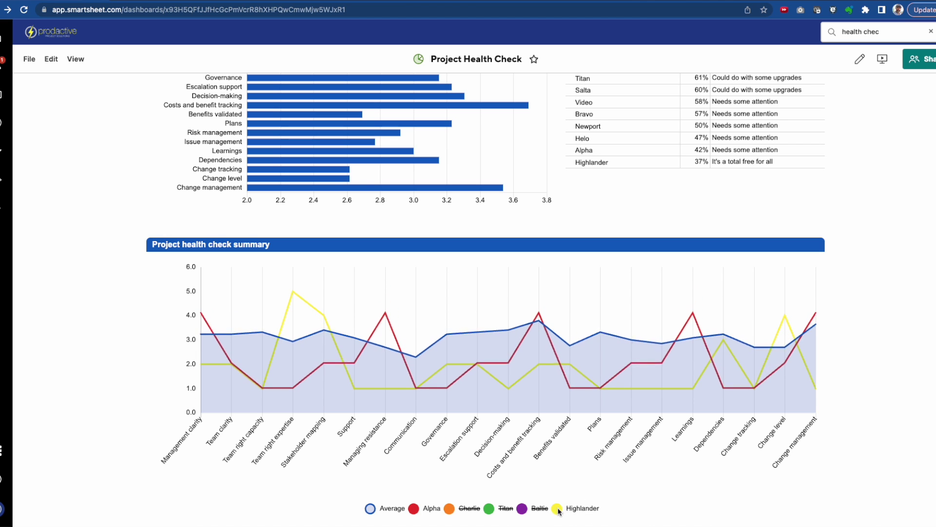
click(541, 509)
click(507, 509)
click(476, 509)
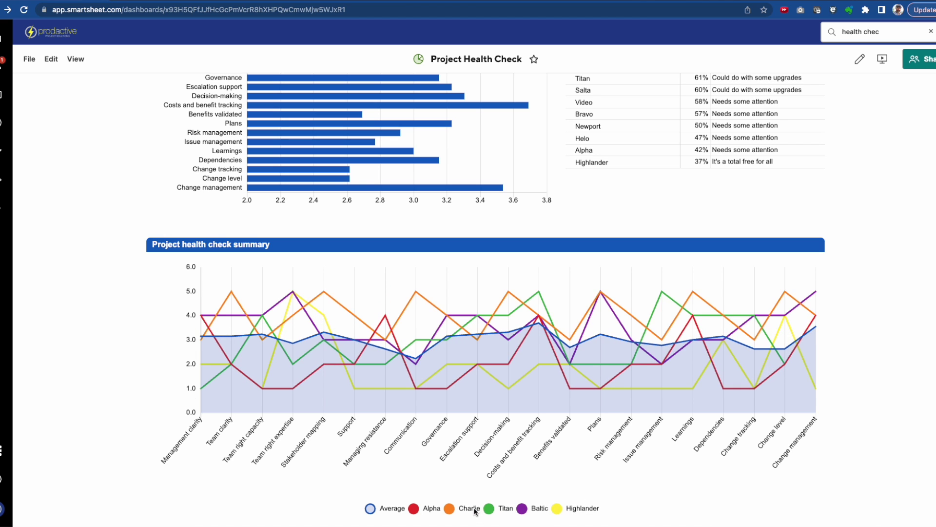
scroll(766, 149, up, 2)
scroll(699, 211, up, 1)
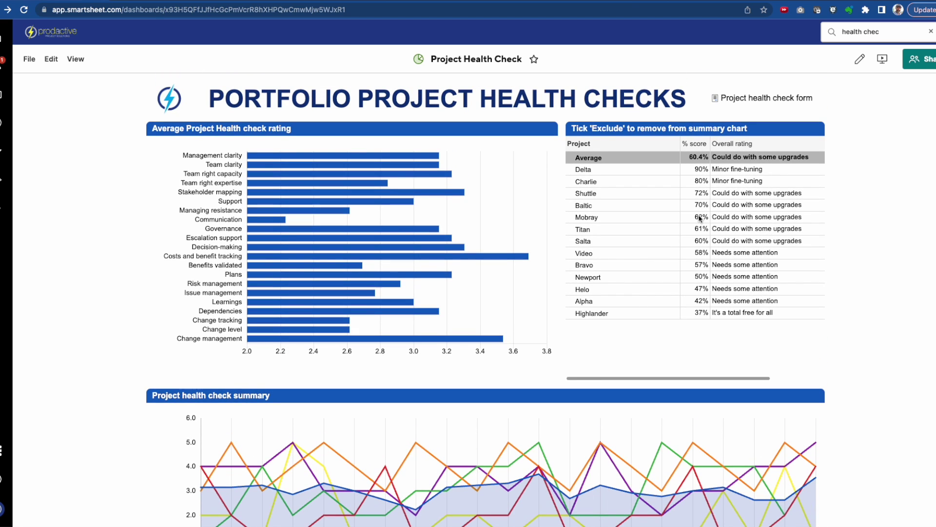
In the health check report, tick Exclude for Highlander, Alpha, Titan, Baltic and Charlie, then save
click(699, 218)
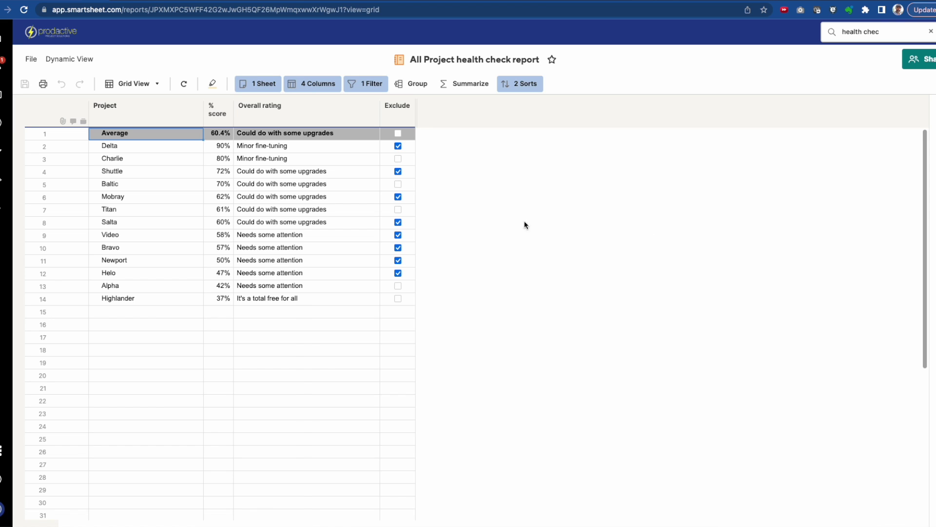
click(398, 298)
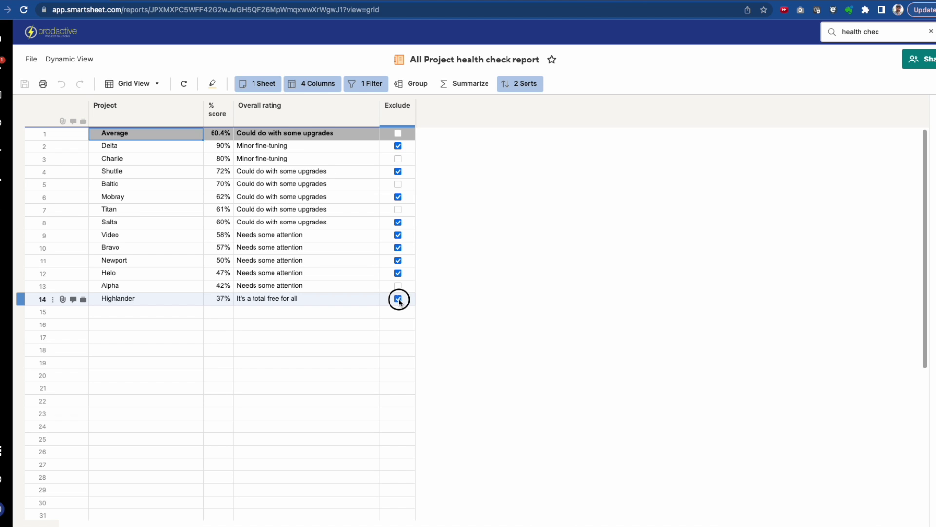
click(398, 286)
click(397, 210)
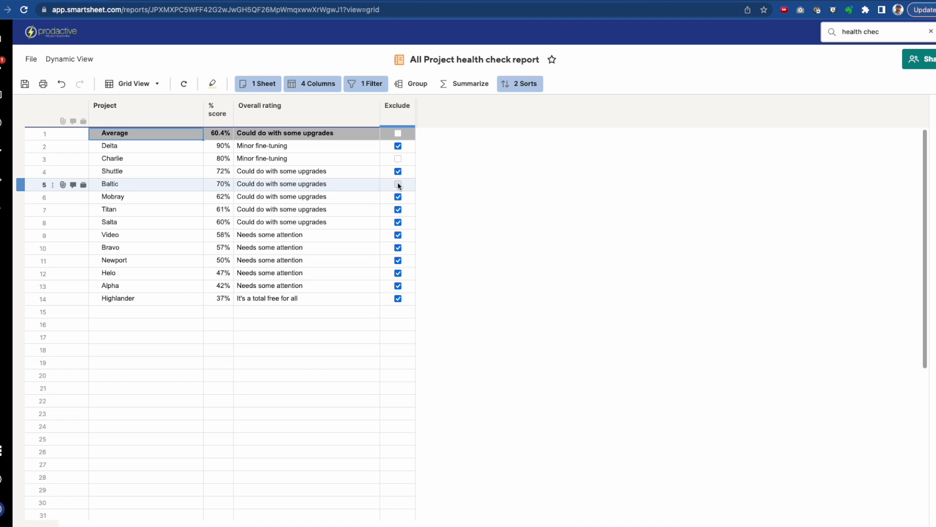
click(398, 184)
click(398, 159)
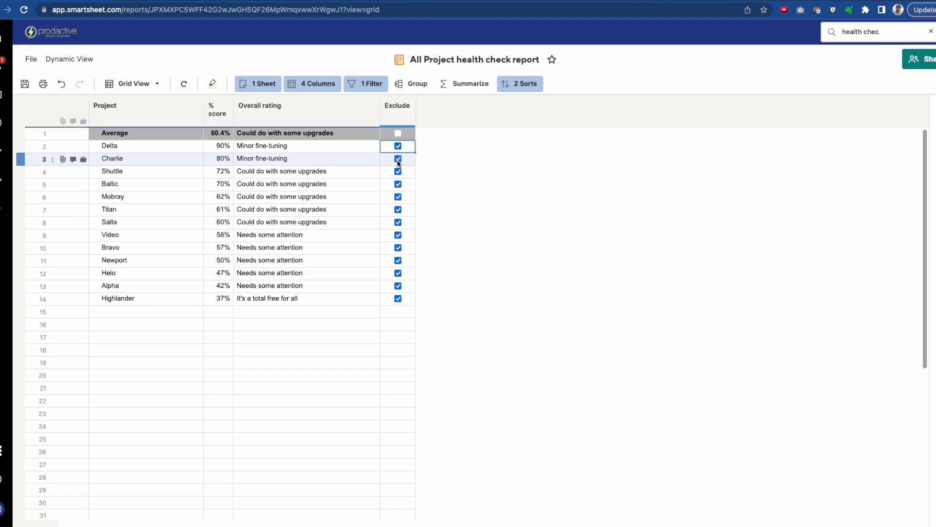
key(ctrl+s)
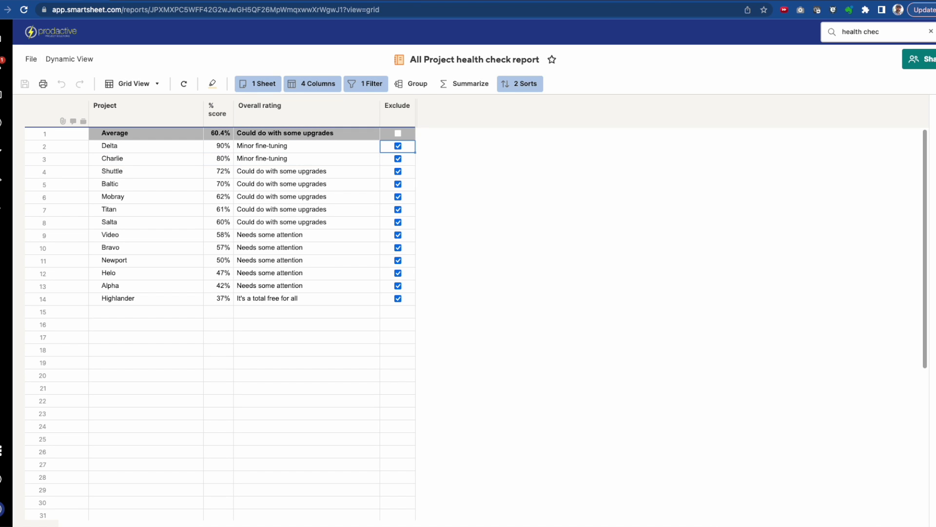
key(alt+Left)
scroll(396, 359, down, 3)
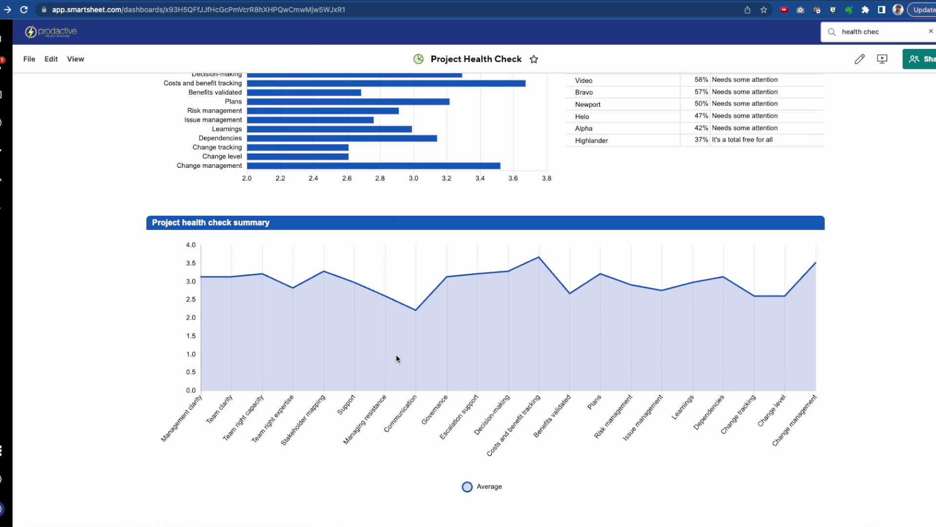
scroll(478, 391, up, 3)
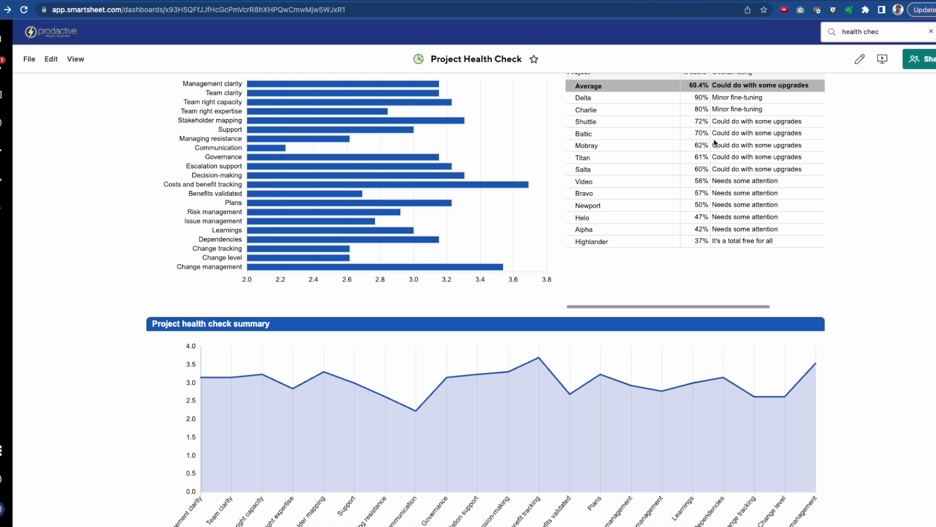
Untick all thirteen Exclude boxes from Delta to Highlander at once, save, and return to the dashboard
click(715, 142)
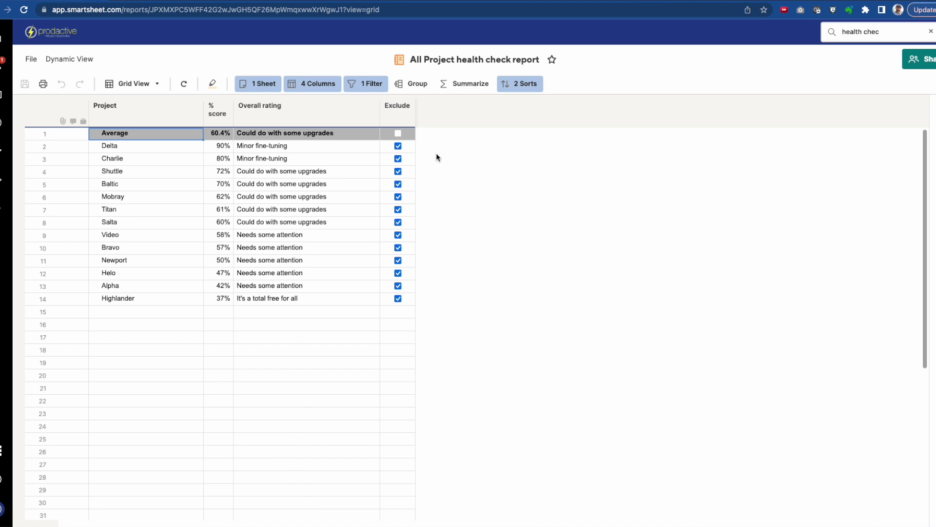
click(408, 146)
shift+click(406, 297)
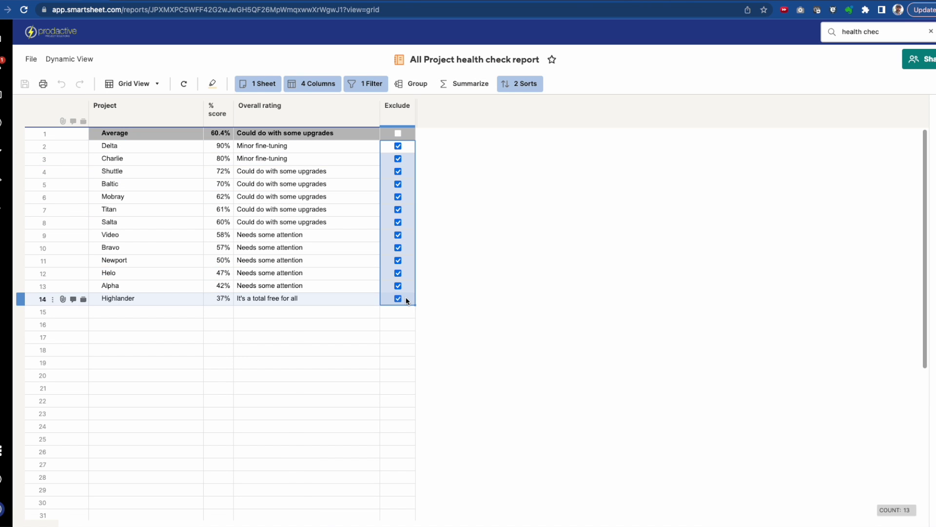
click(406, 297)
click(398, 146)
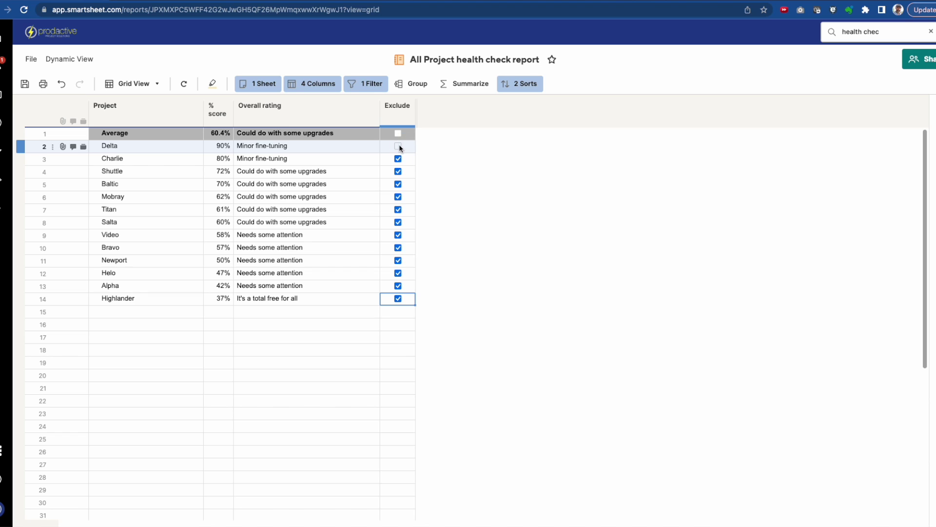
click(399, 146)
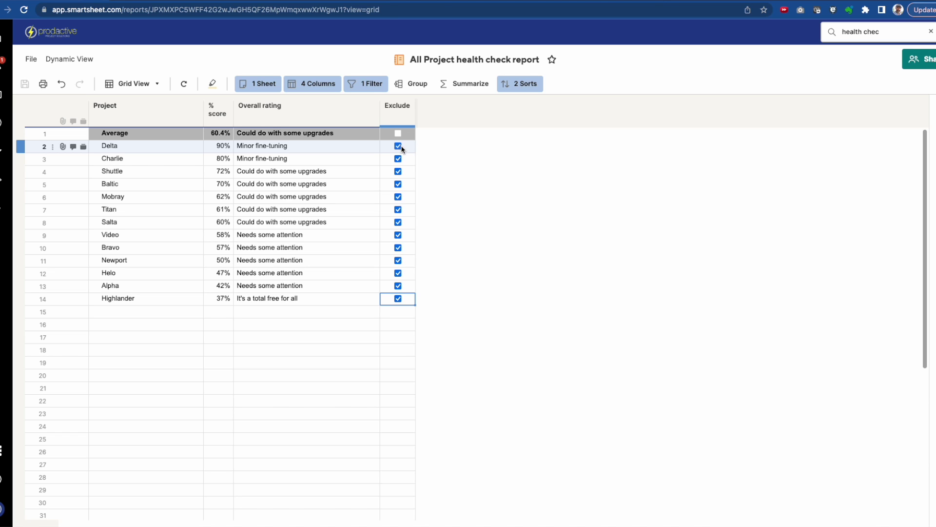
shift+click(411, 296)
click(398, 286)
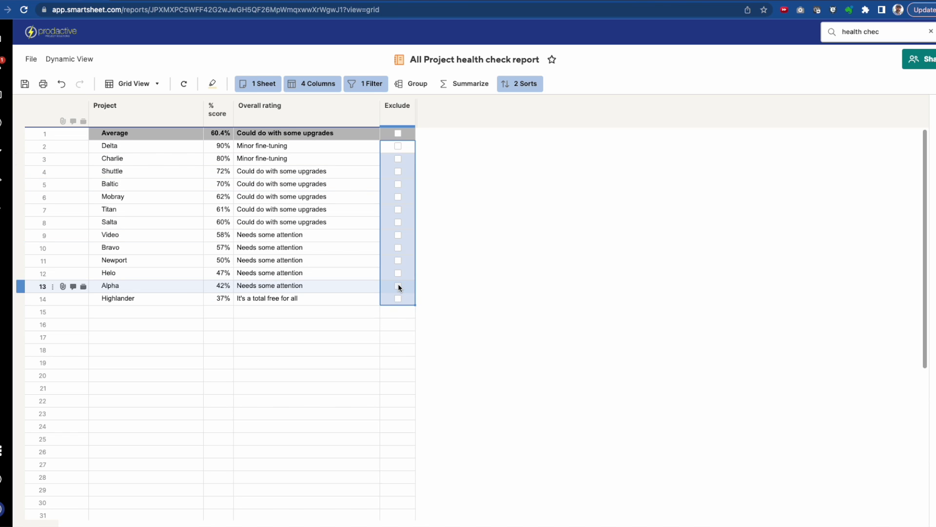
key(super+s)
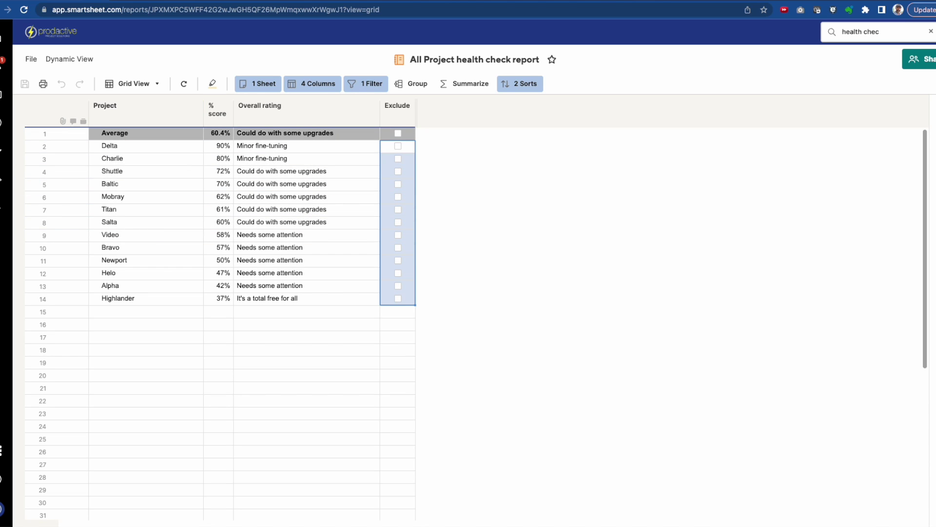
key(super+bracketleft)
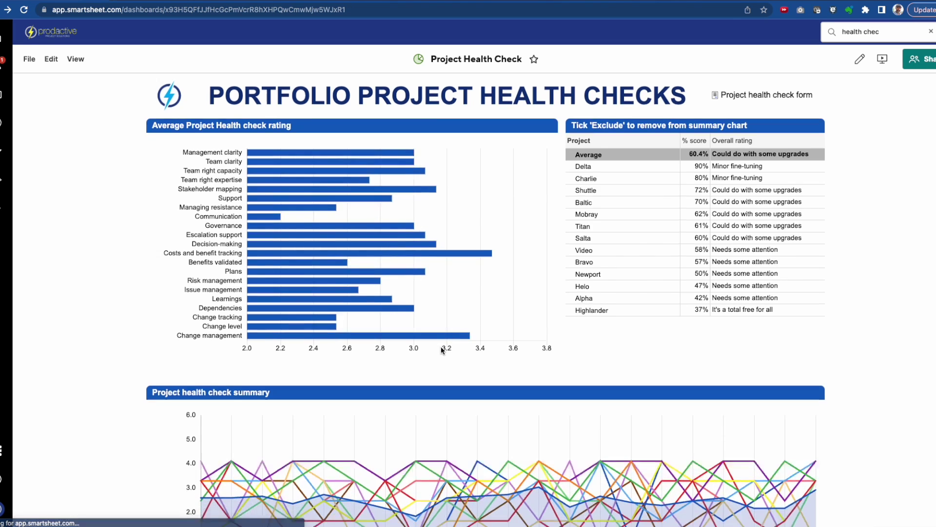
Hide the Charlie, Delta, Titan, Baltic, Shuttle, Highlander, Helo, Salta, Newport, Mobray and Video chart lines
scroll(442, 346, down, 4)
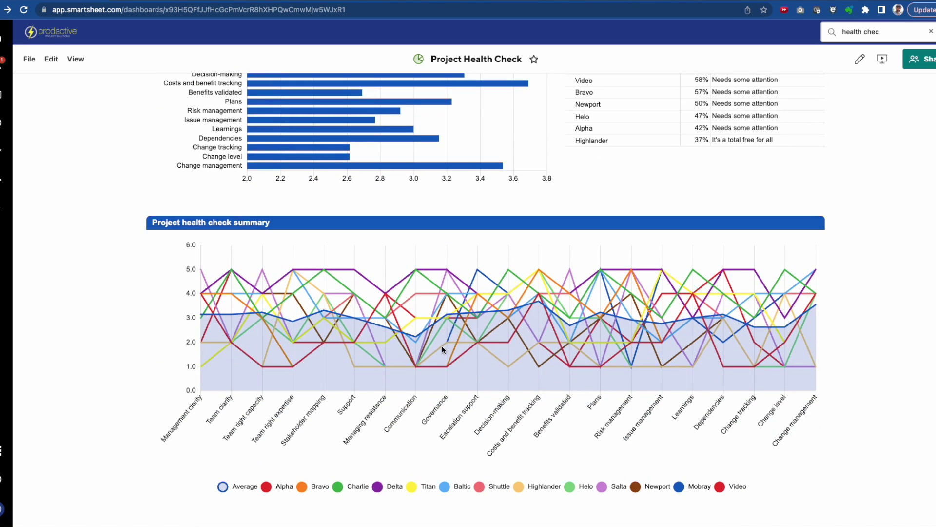
click(351, 487)
click(385, 488)
click(417, 487)
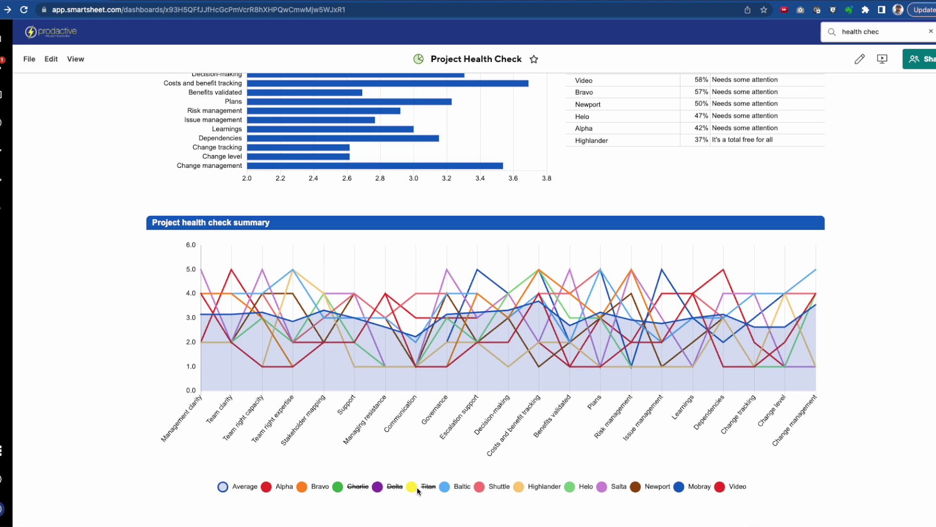
click(448, 488)
click(478, 486)
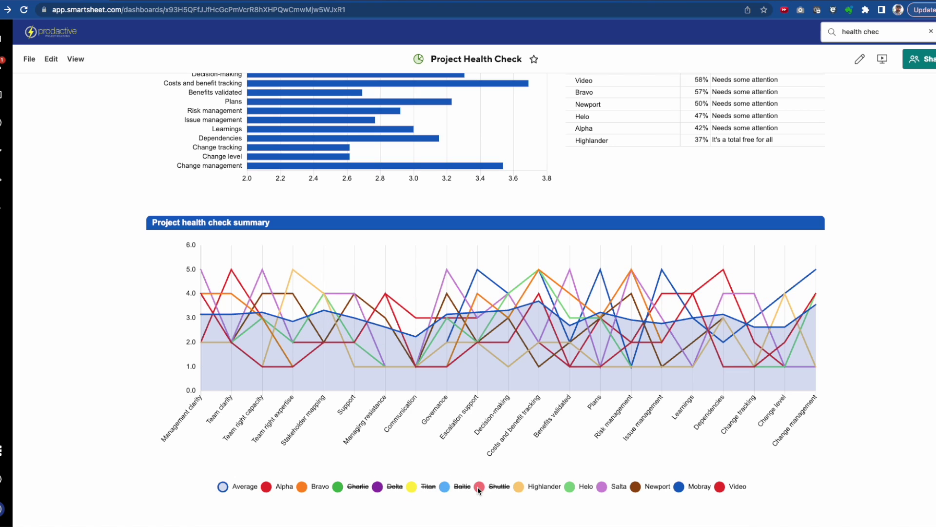
click(540, 487)
click(583, 490)
click(609, 488)
click(639, 489)
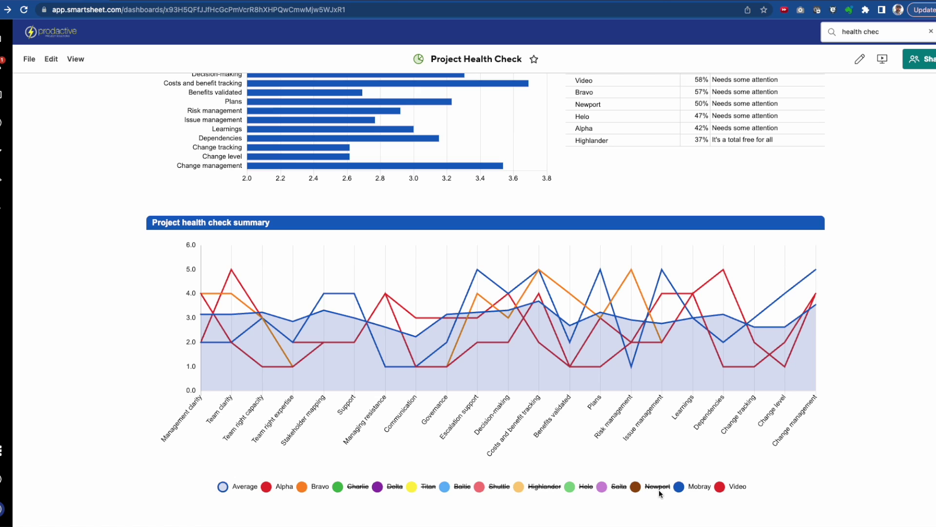
click(683, 485)
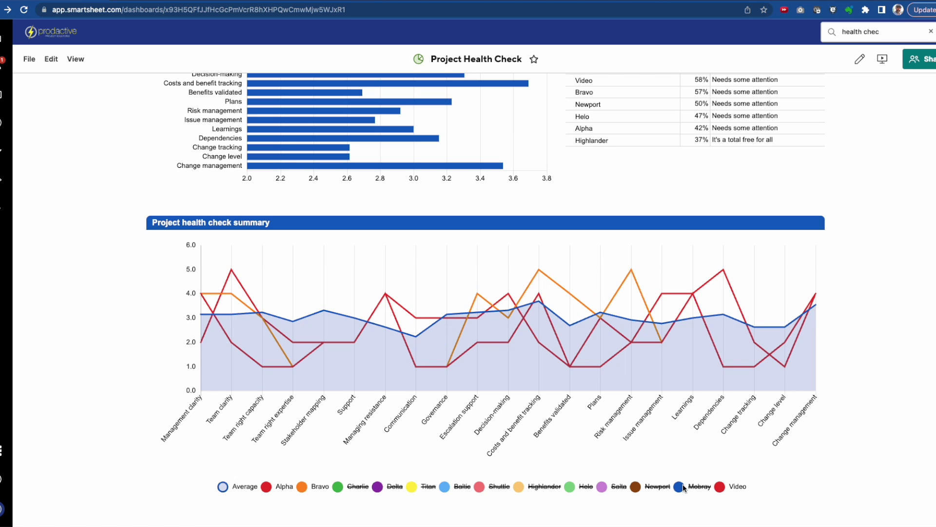
click(733, 487)
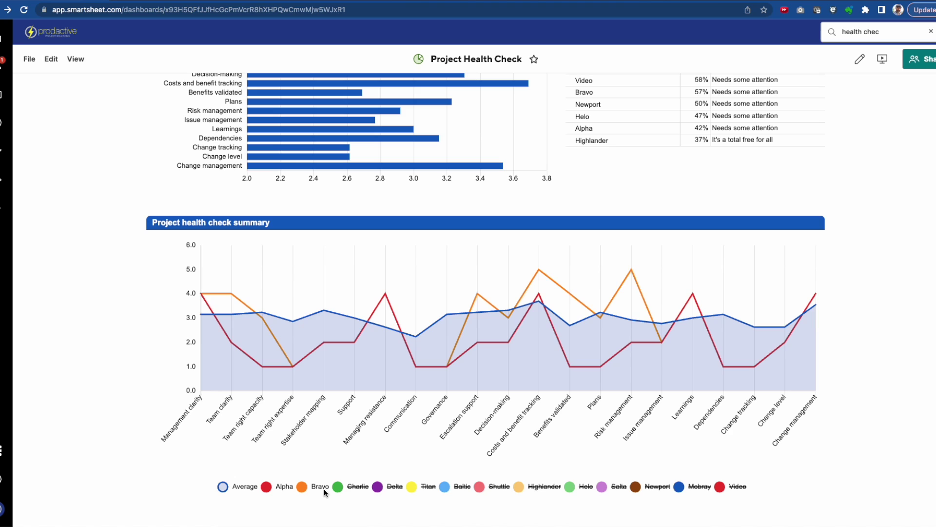
scroll(498, 196, up, 3)
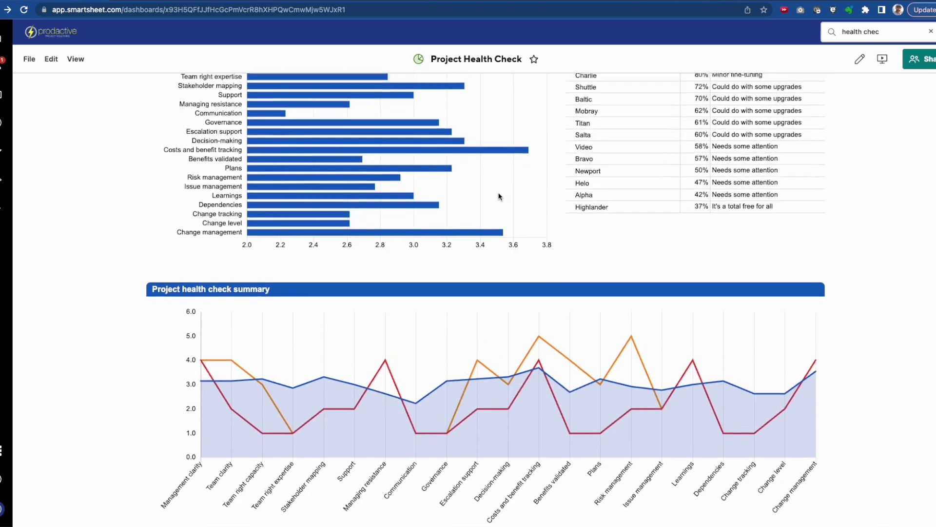
scroll(312, 232, down, 2)
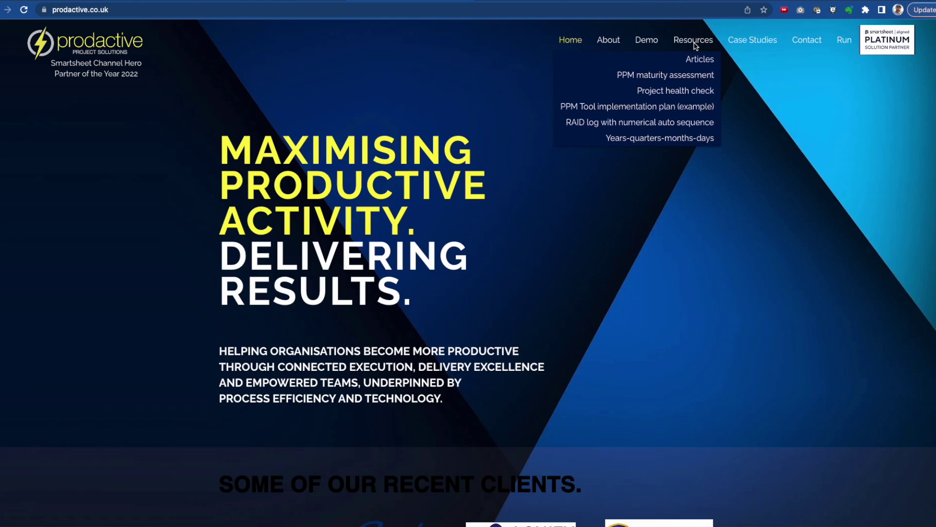
Go to the website's Articles page and open the Project Health Check article
click(700, 61)
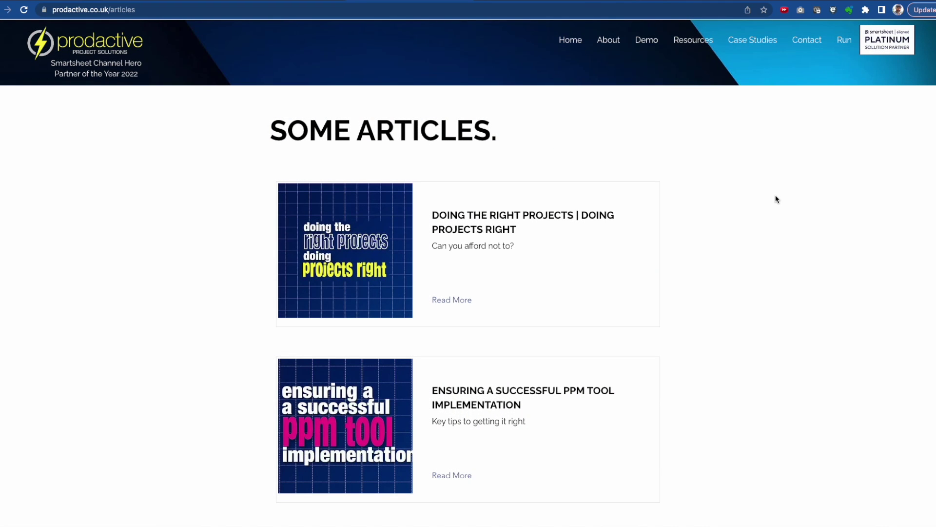
scroll(512, 215, down, 10)
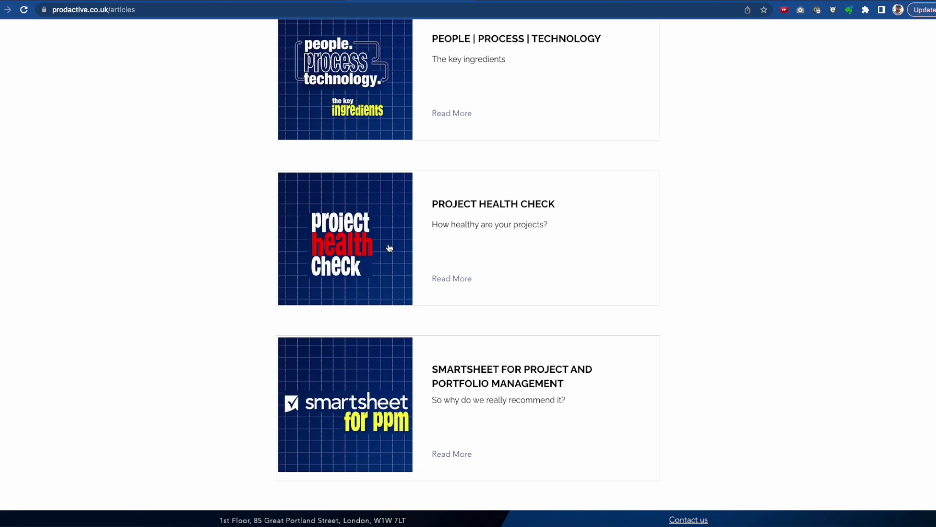
click(453, 280)
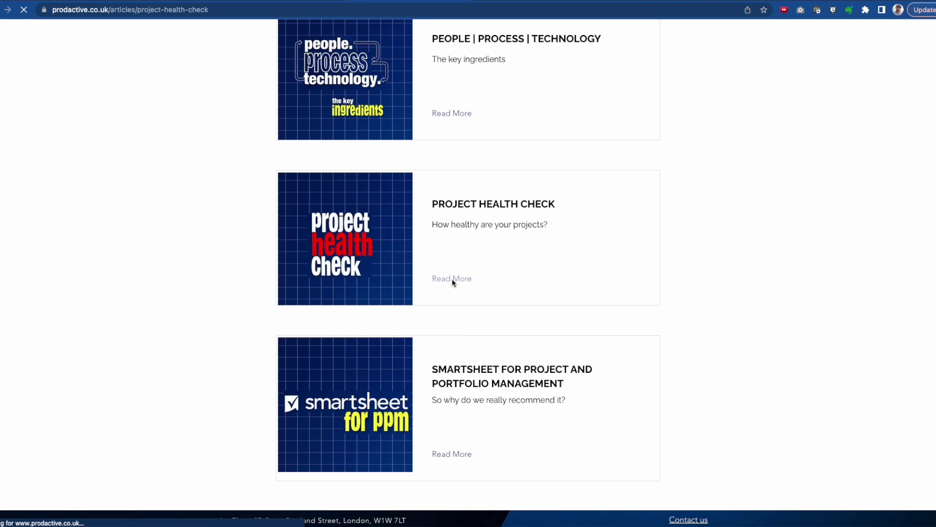